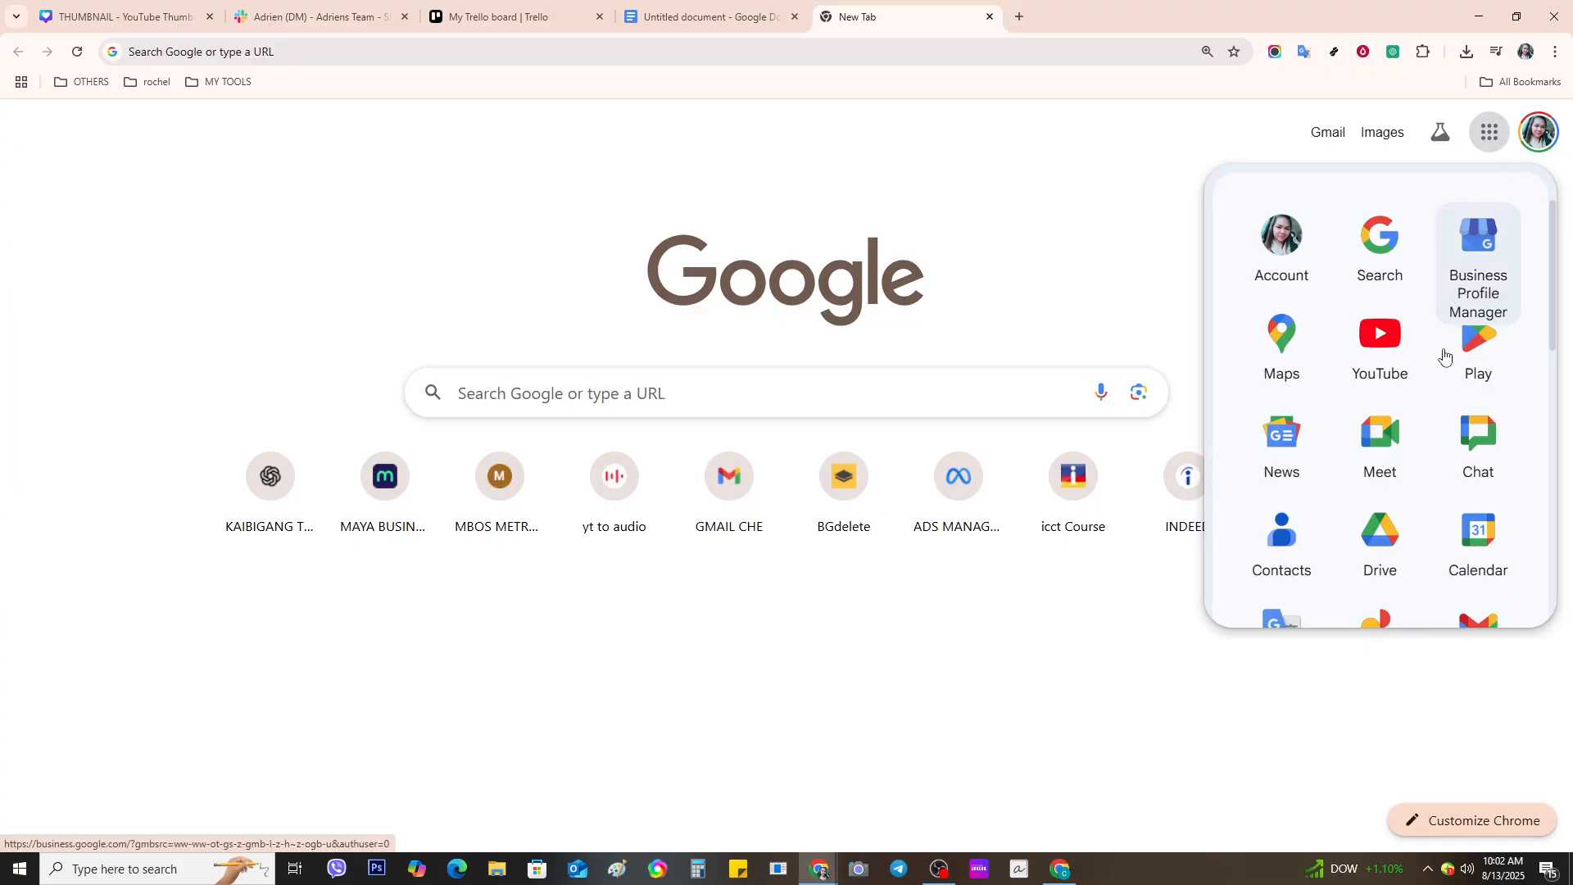
- Open Google Docs from the Google apps grid in the new Chrome tab
{"action": "scroll", "coordinate": [1393, 487], "scroll_direction": "down", "scroll_amount": 5}
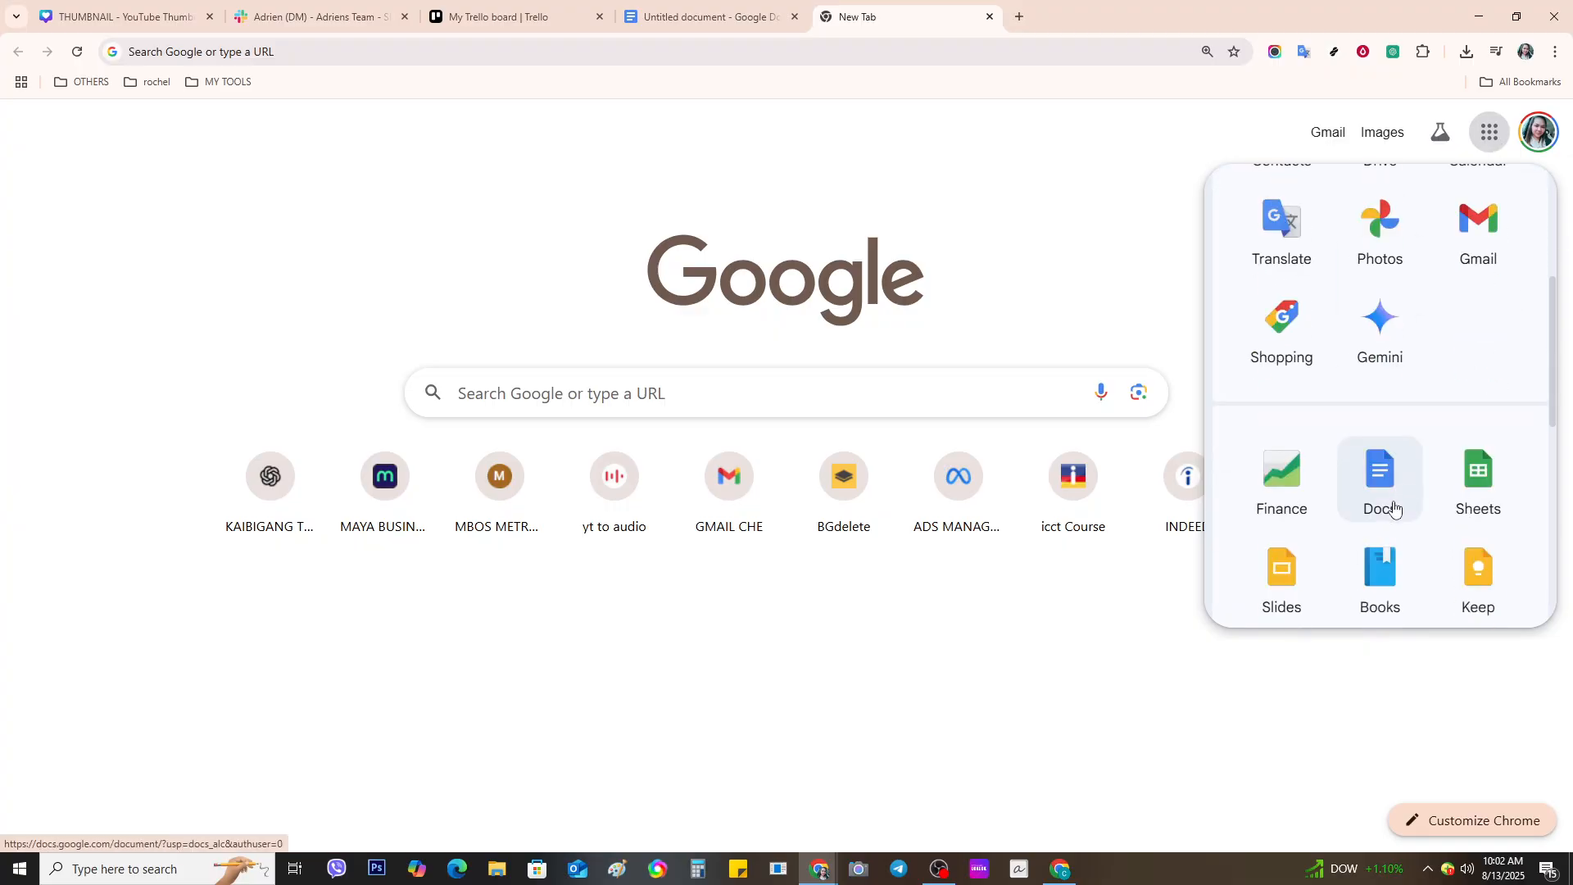
{"action": "left_click", "coordinate": [1393, 508]}
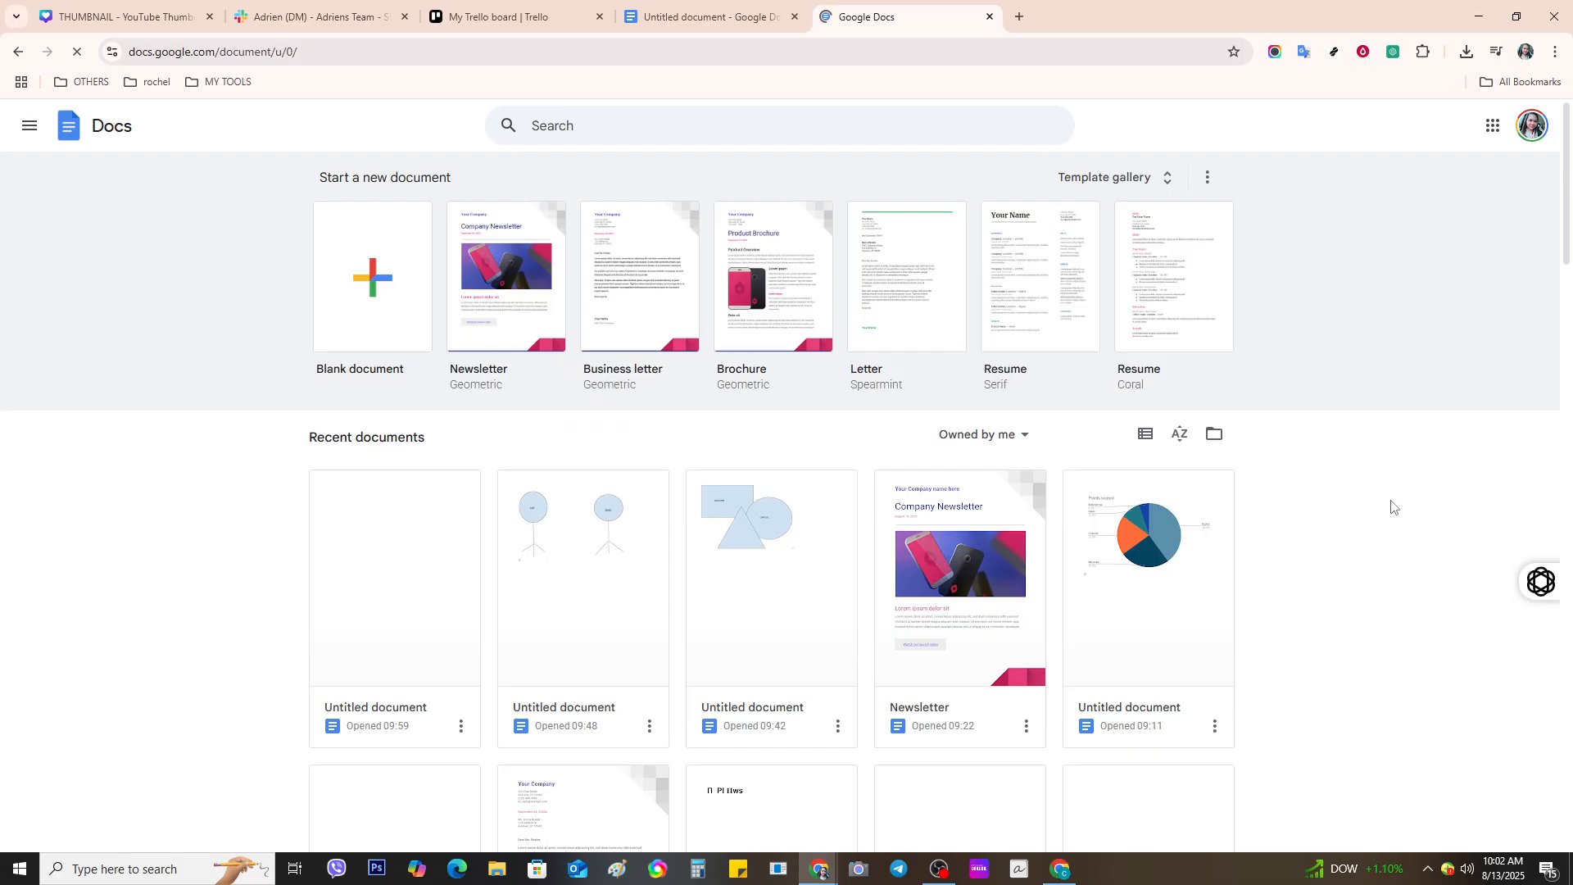
- Open the full Template gallery and browse it to find the CVs row
{"action": "left_click", "coordinate": [1161, 182]}
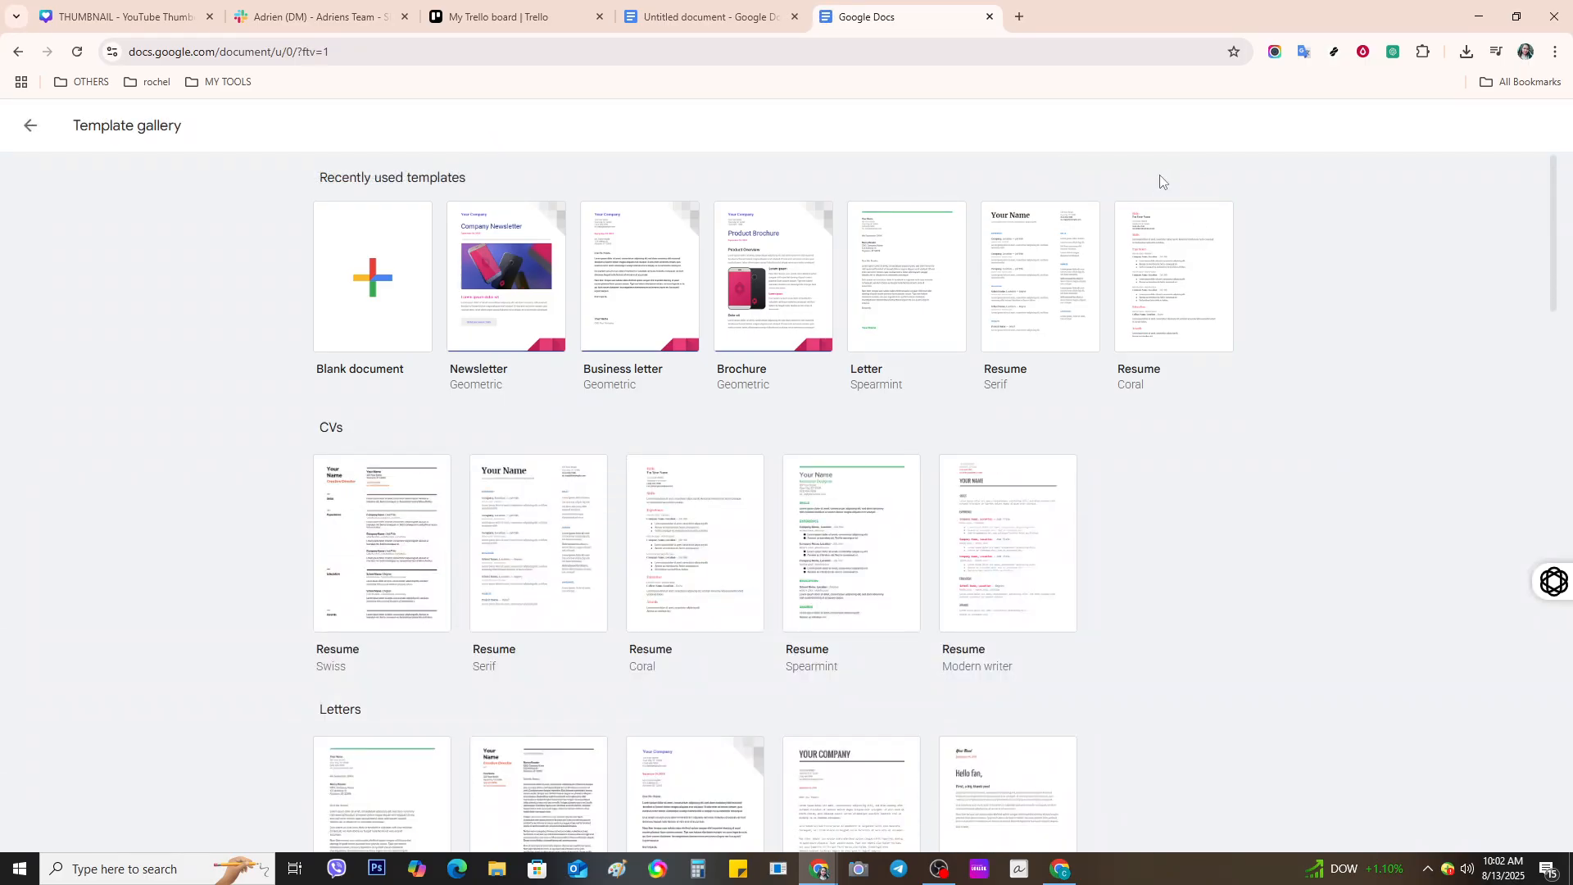
{"action": "scroll", "coordinate": [1204, 525], "scroll_direction": "down", "scroll_amount": 2}
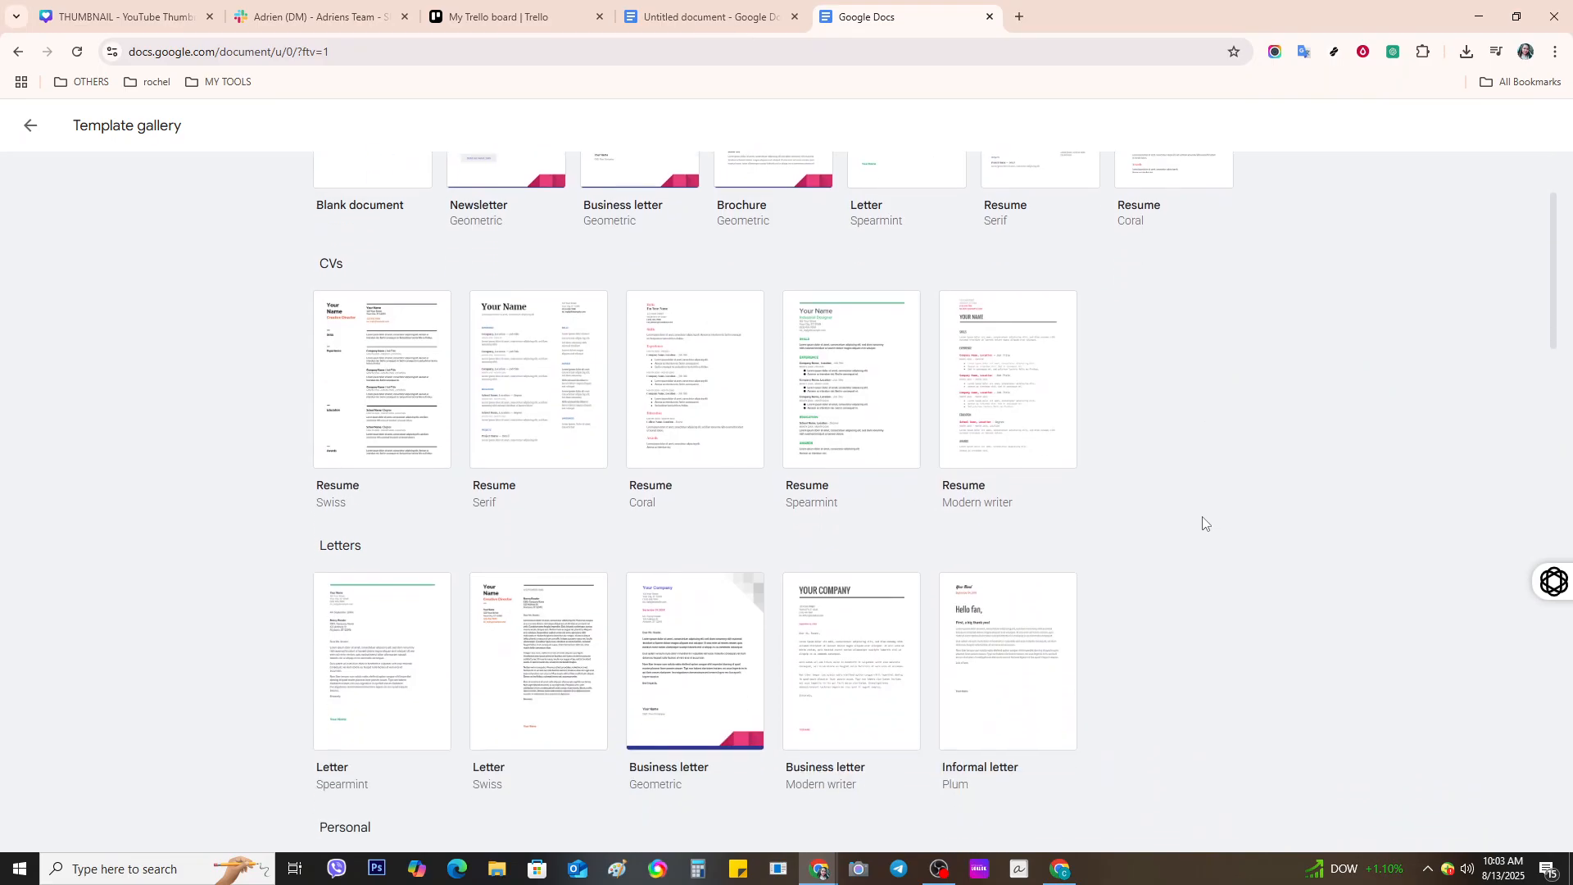
{"action": "scroll", "coordinate": [1203, 524], "scroll_direction": "up", "scroll_amount": 2}
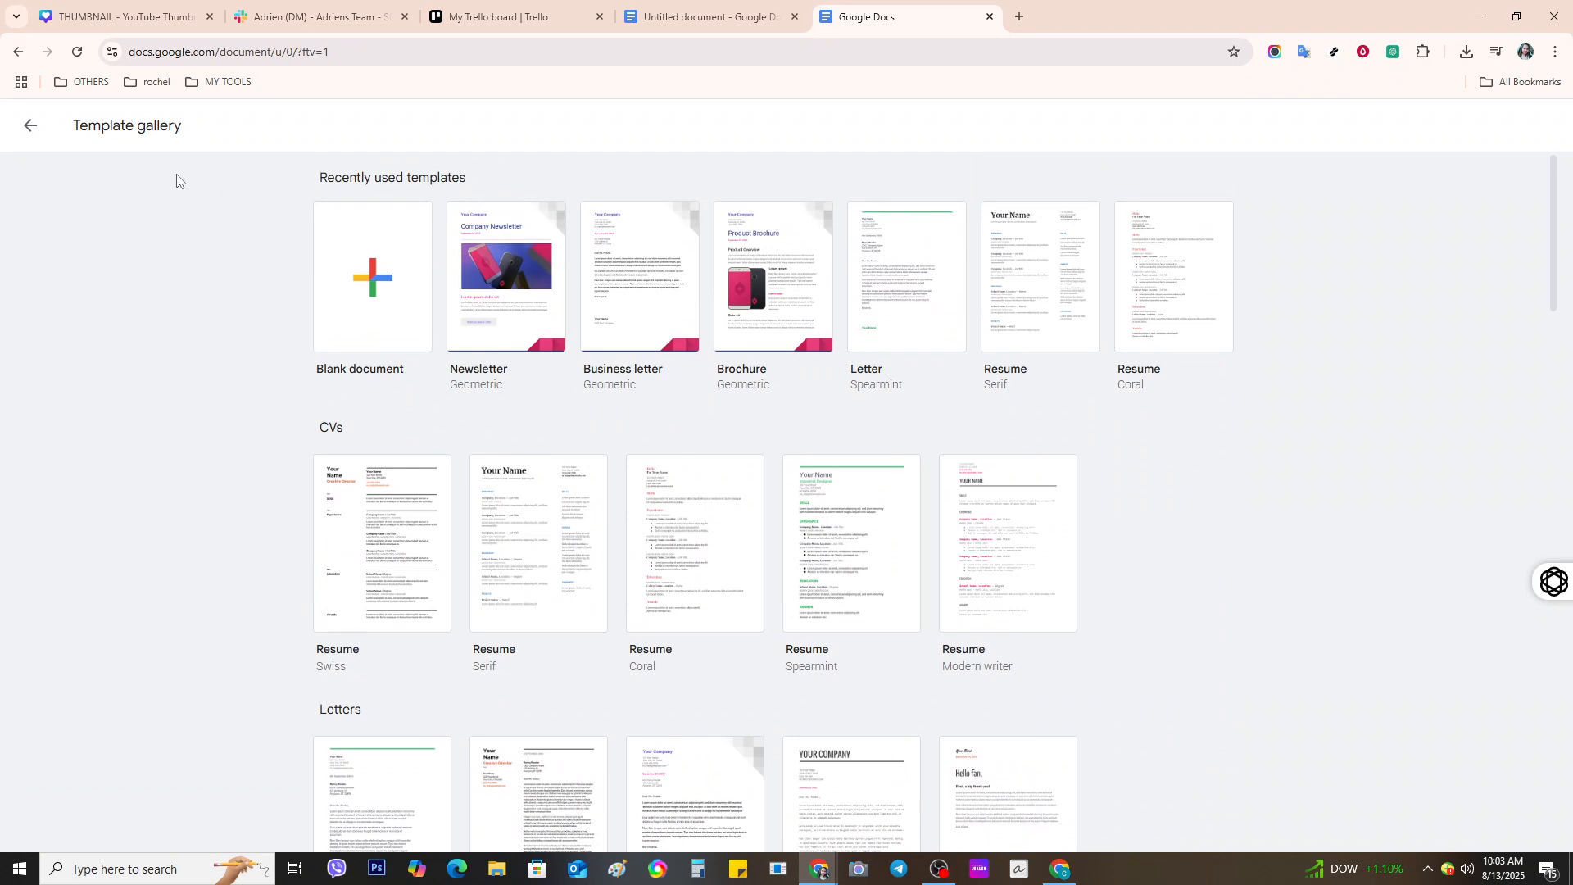
{"action": "left_click", "coordinate": [29, 124]}
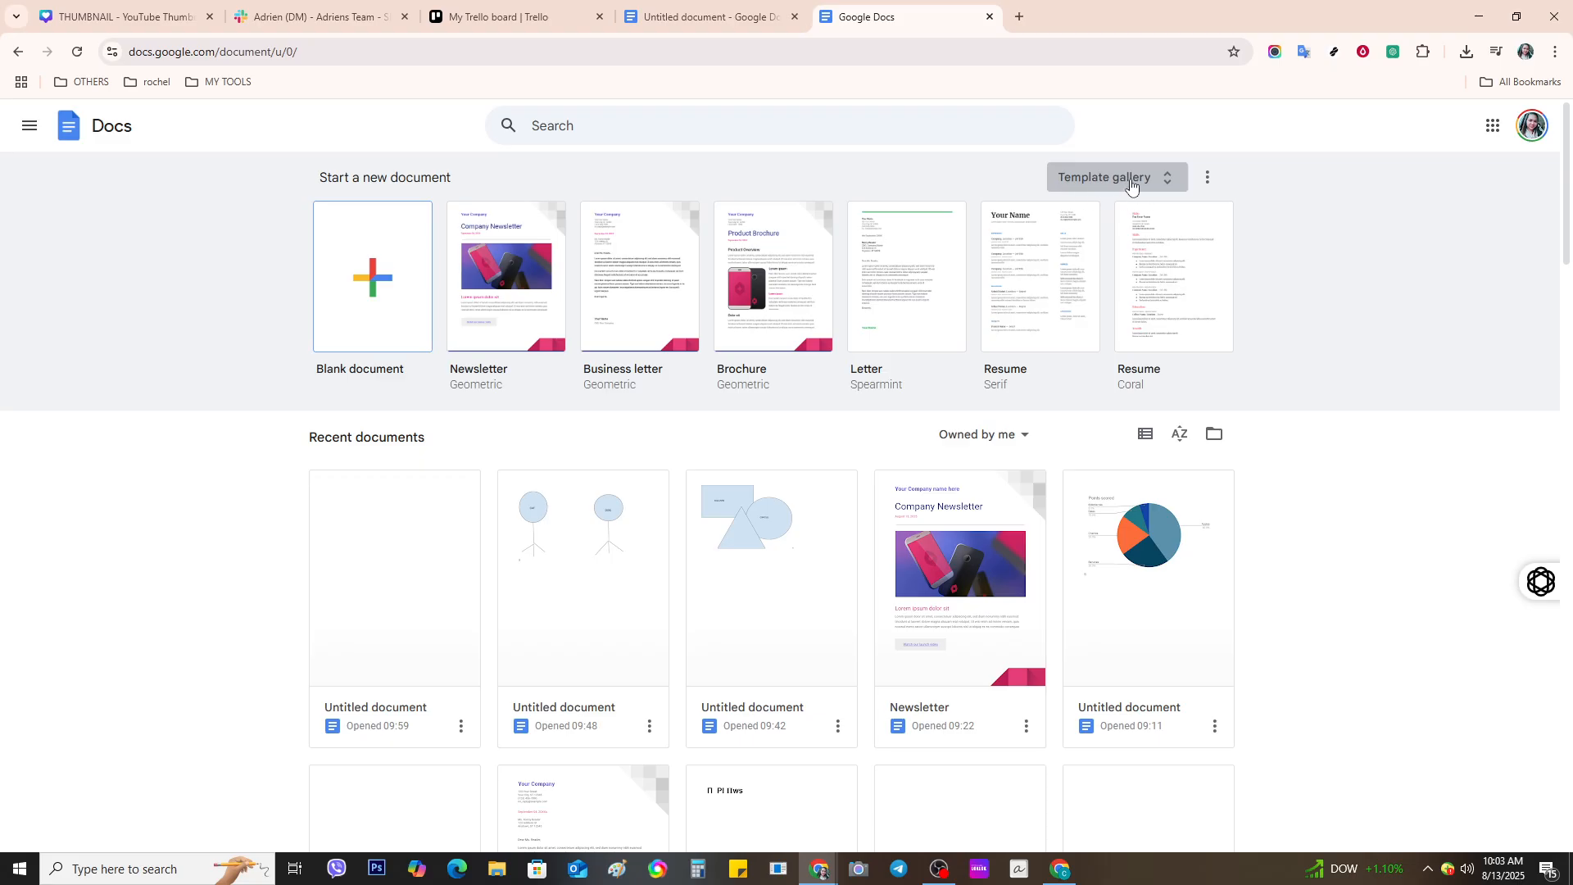
{"action": "left_click", "coordinate": [1164, 181]}
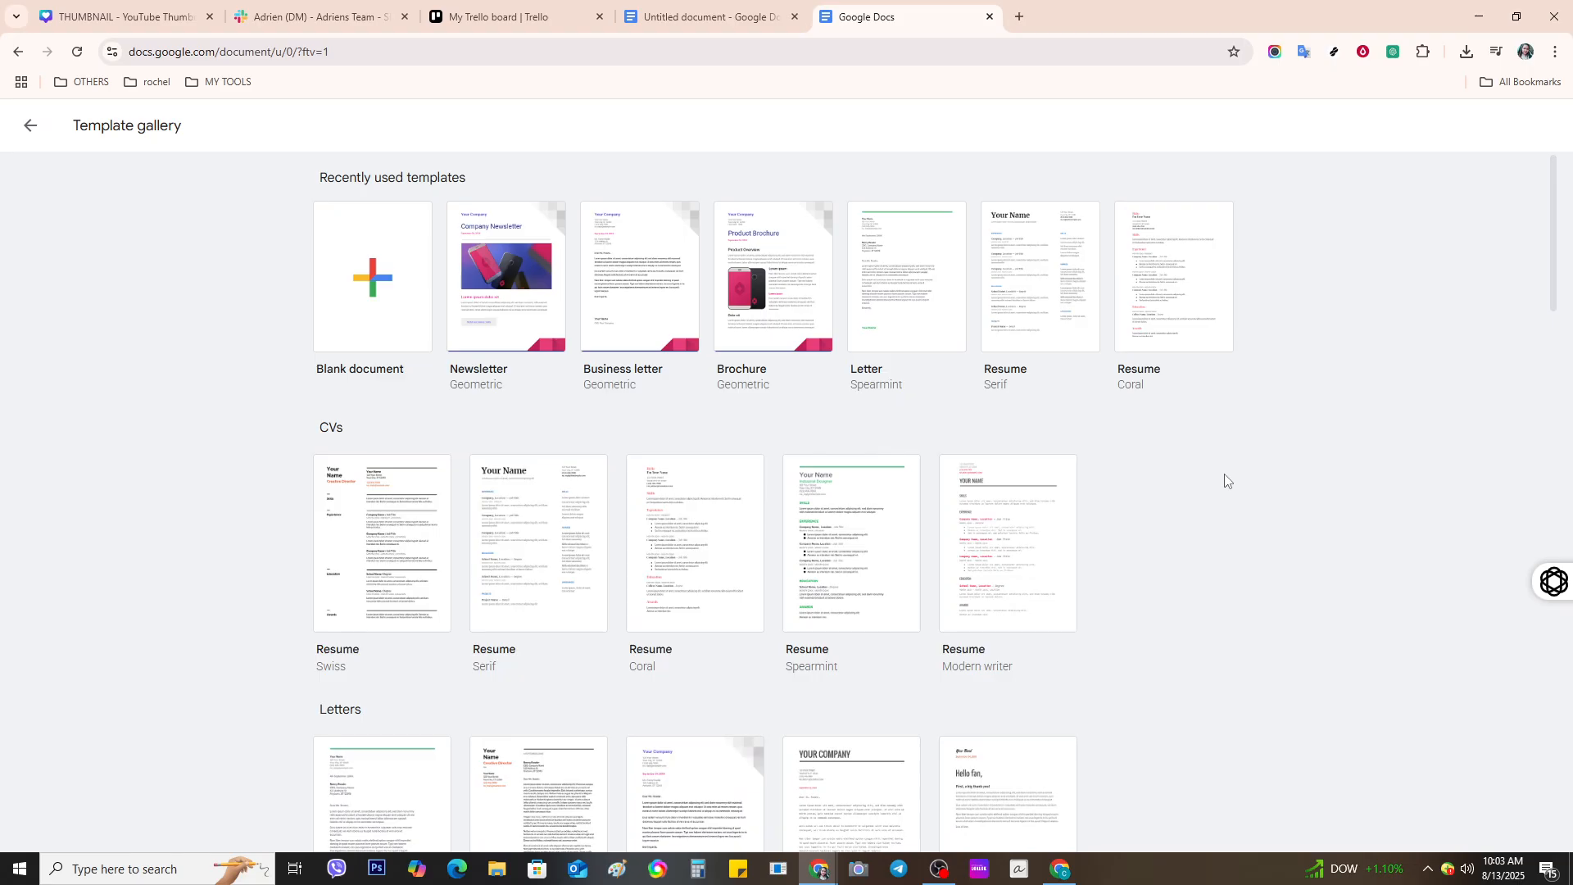
{"action": "scroll", "coordinate": [1226, 483], "scroll_direction": "down", "scroll_amount": 4}
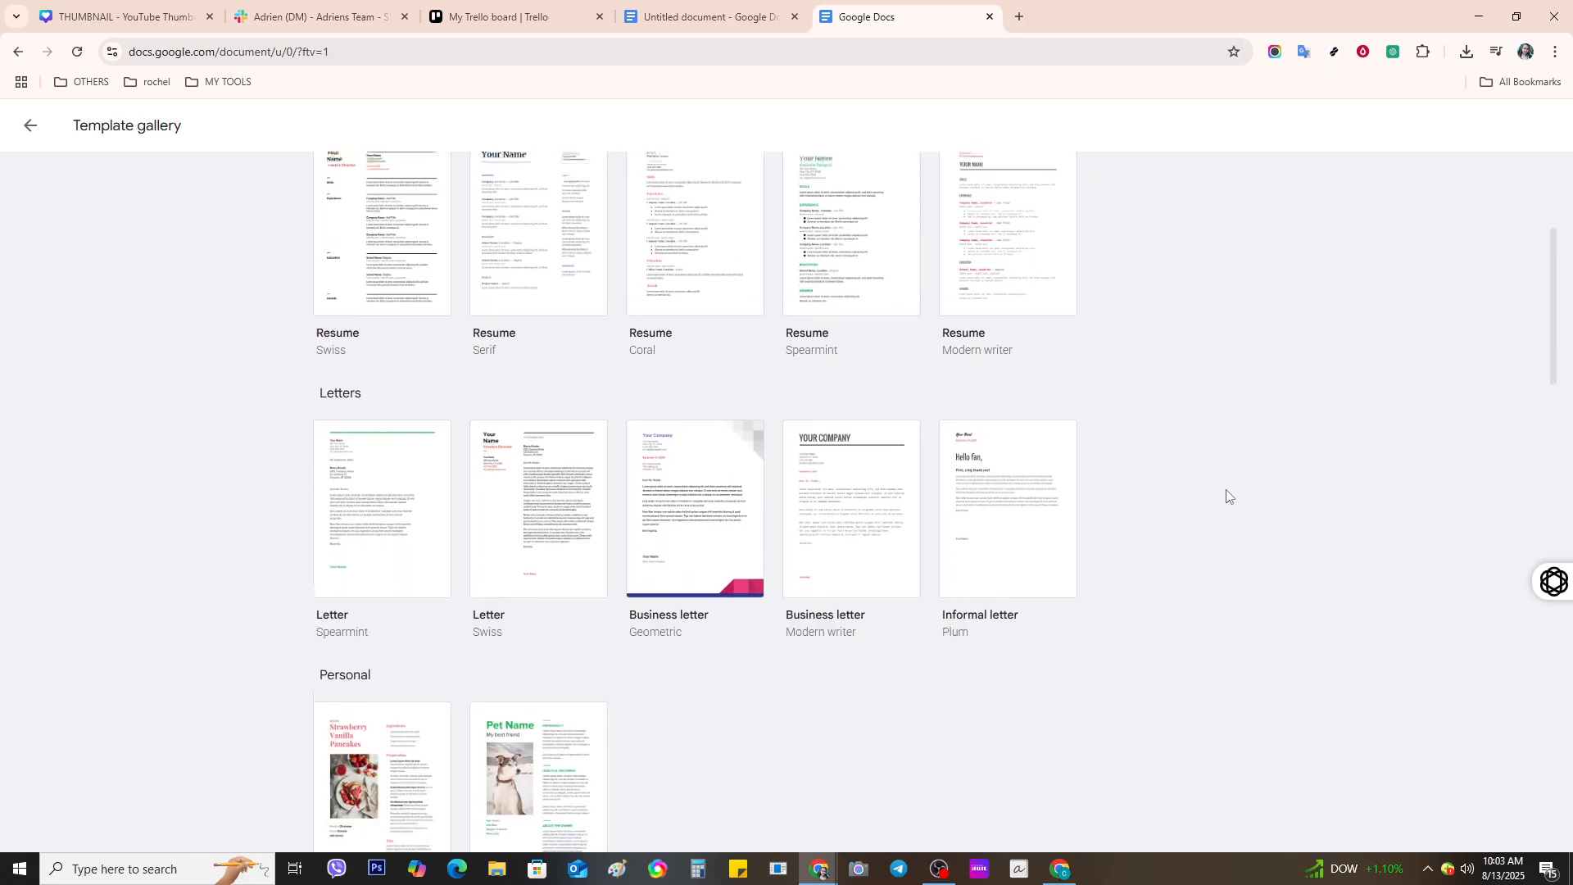
{"action": "scroll", "coordinate": [1221, 496], "scroll_direction": "up", "scroll_amount": 2}
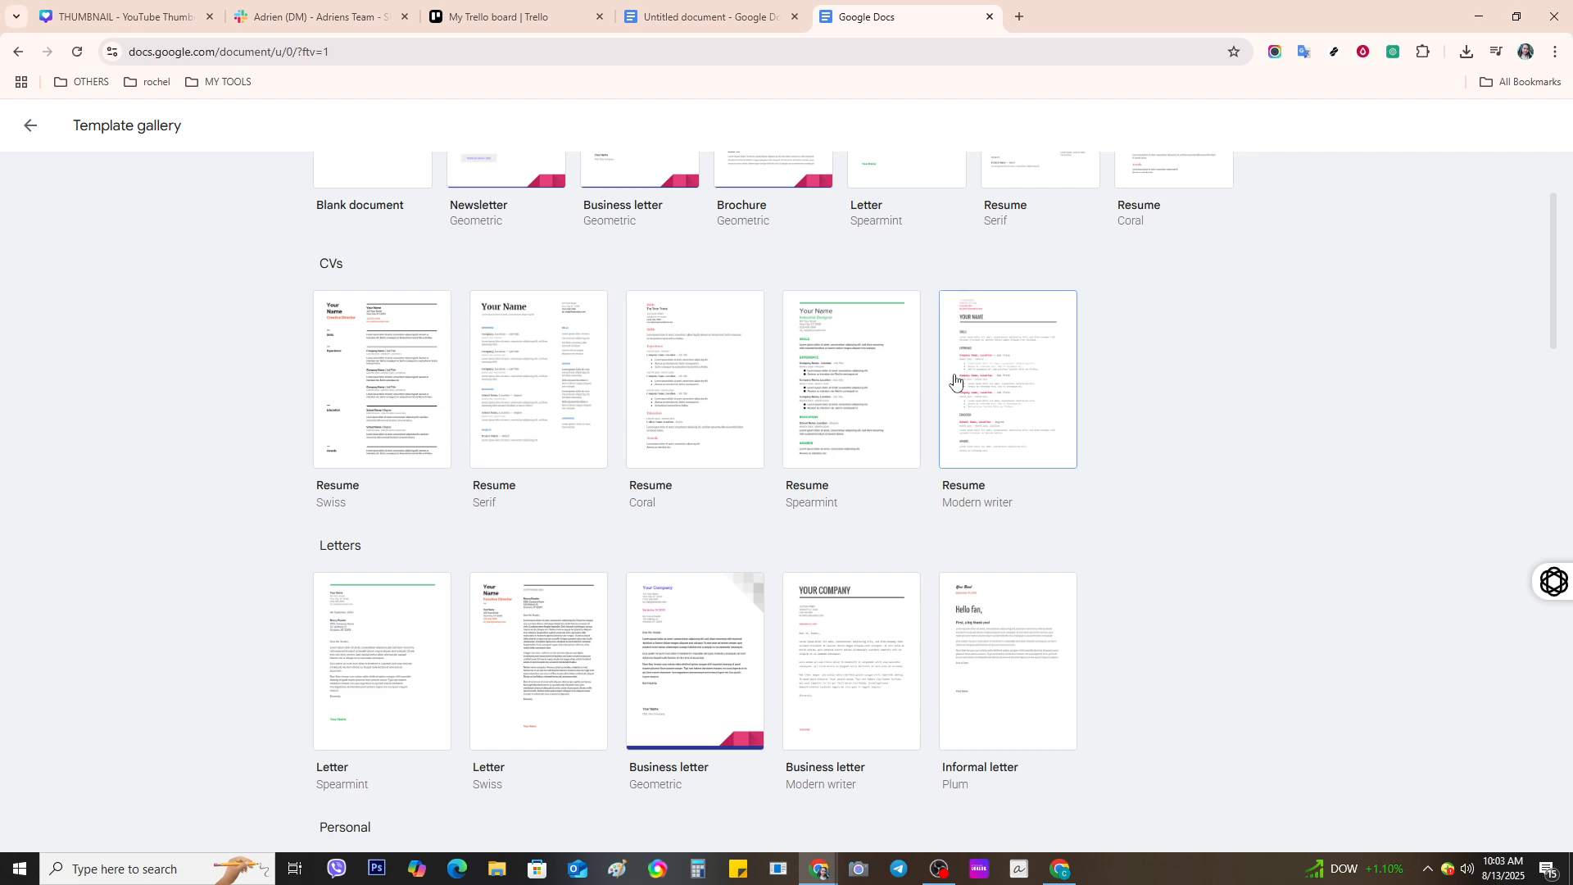
- Create a new document from the Spearmint resume template and select its 'Your Name' heading
{"action": "left_click", "coordinate": [806, 405]}
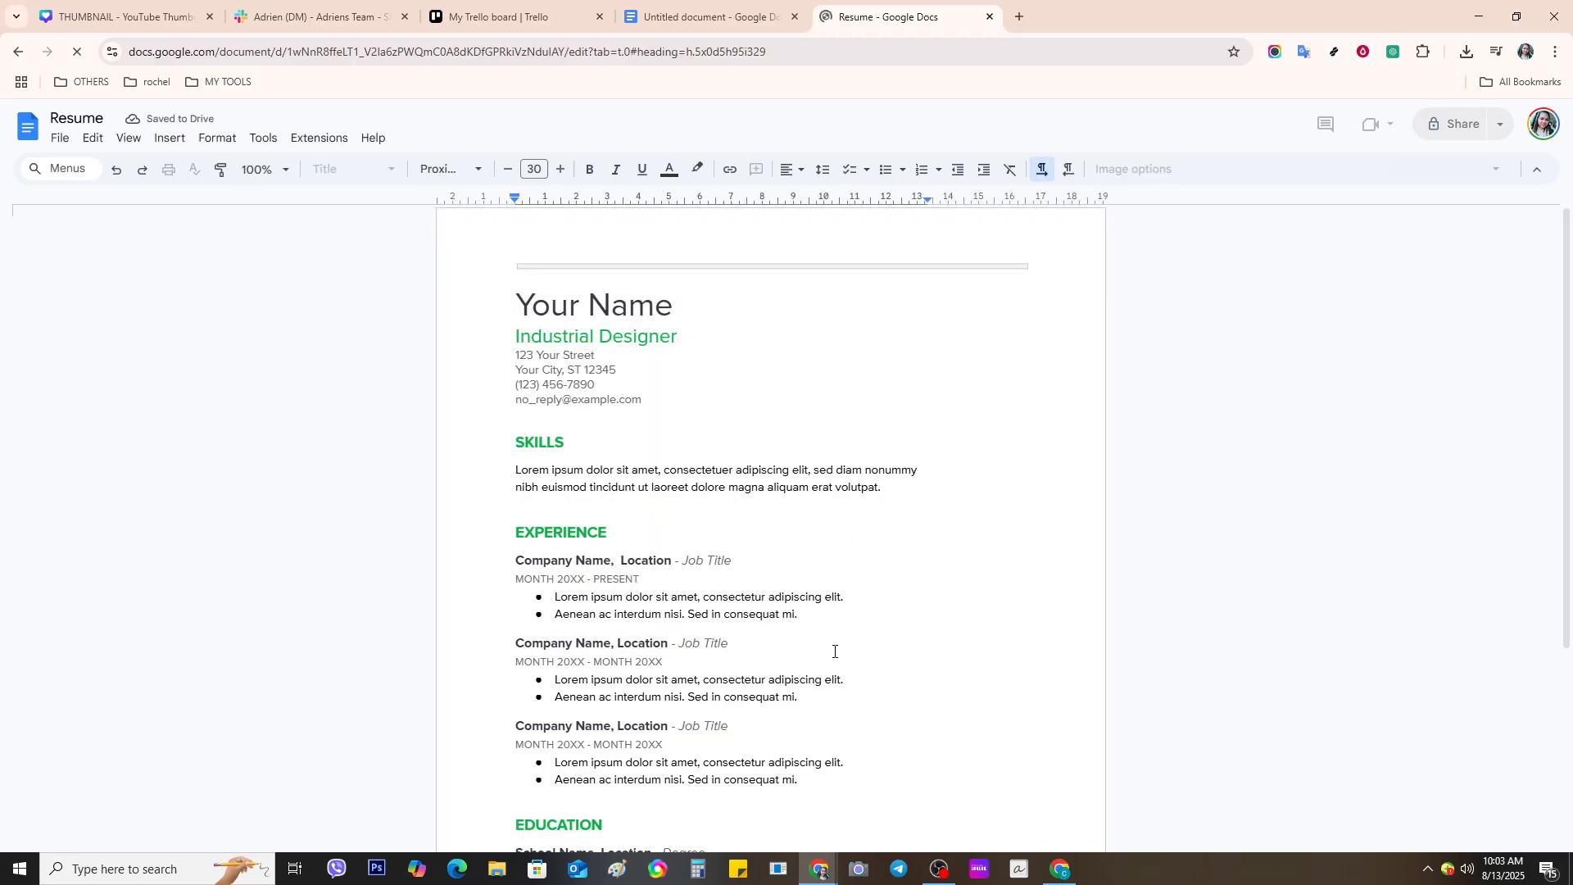
{"action": "scroll", "coordinate": [837, 655], "scroll_direction": "down", "scroll_amount": 4}
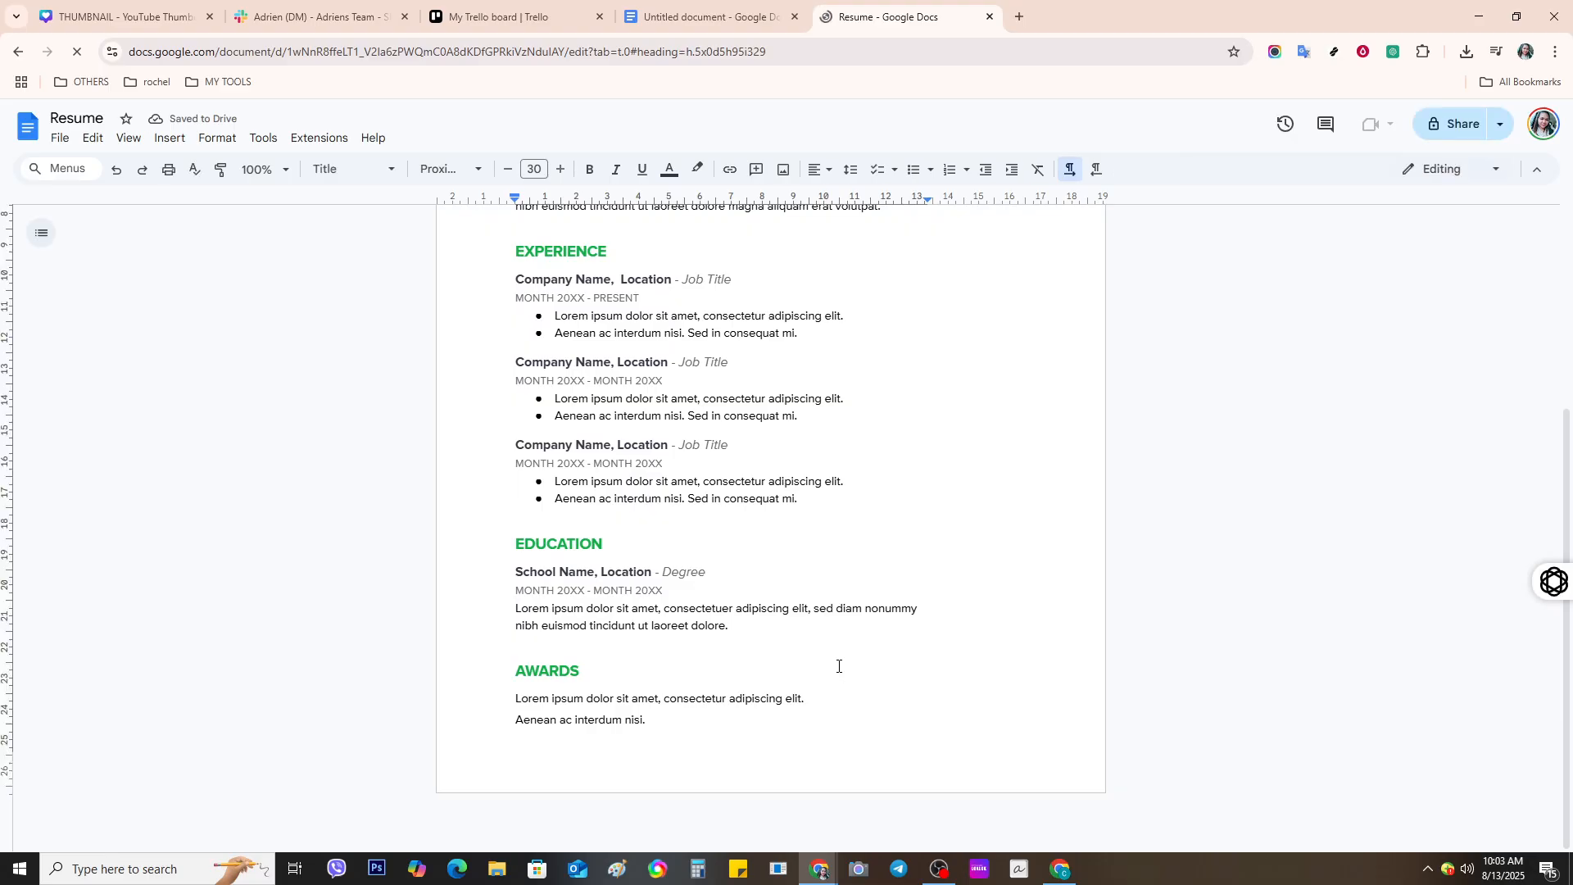
{"action": "scroll", "coordinate": [834, 653], "scroll_direction": "up", "scroll_amount": 3}
{"action": "scroll", "coordinate": [811, 596], "scroll_direction": "up", "scroll_amount": 1}
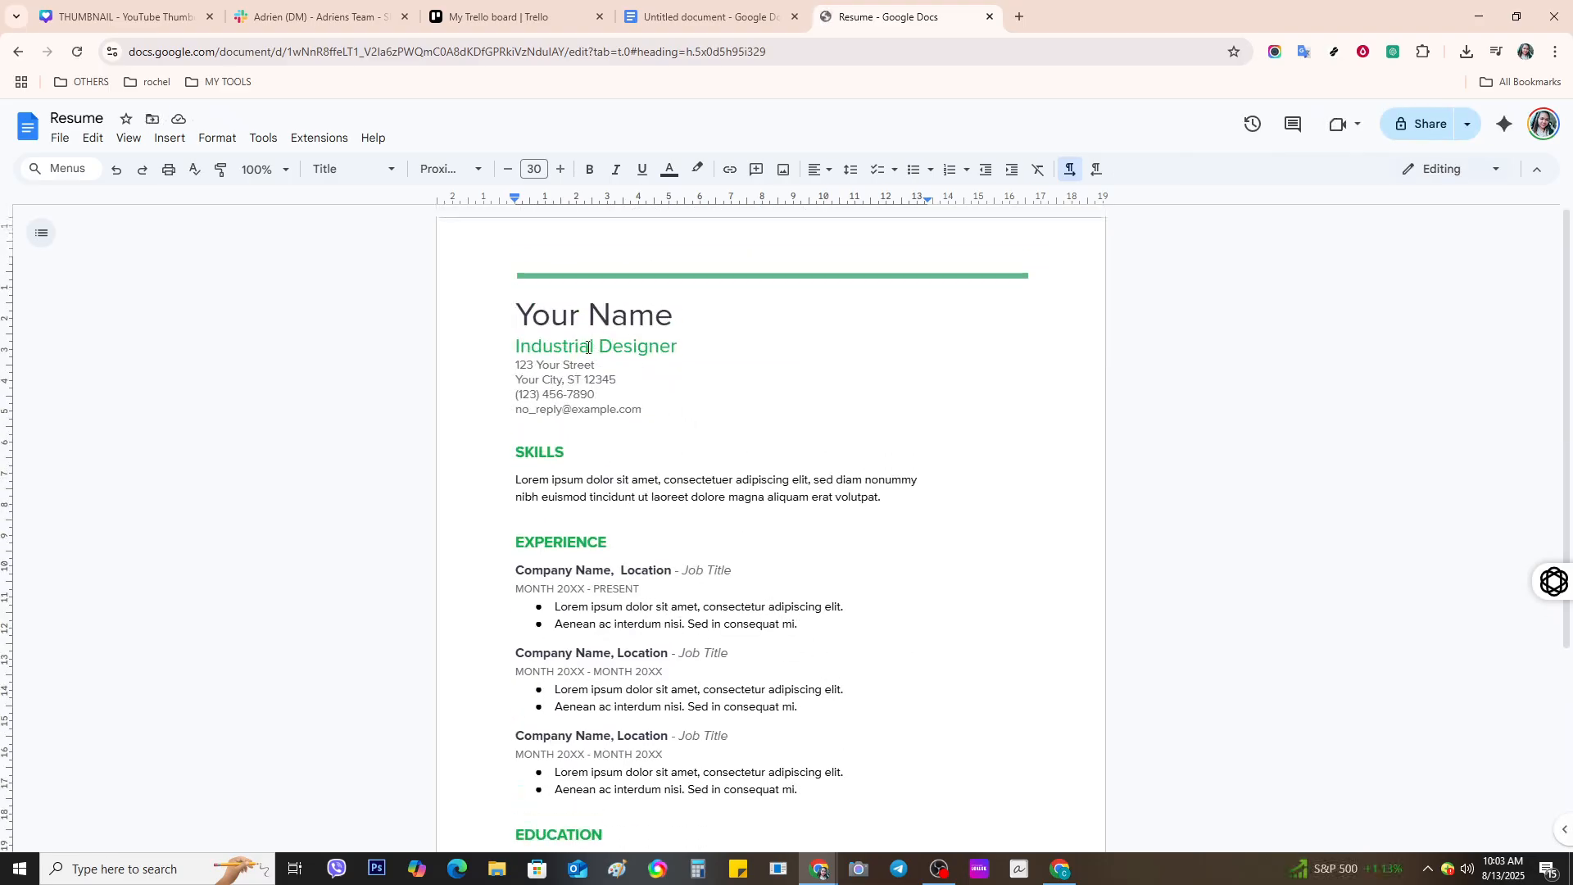
{"action": "left_click_drag", "start_coordinate": [519, 314], "coordinate": [700, 328]}
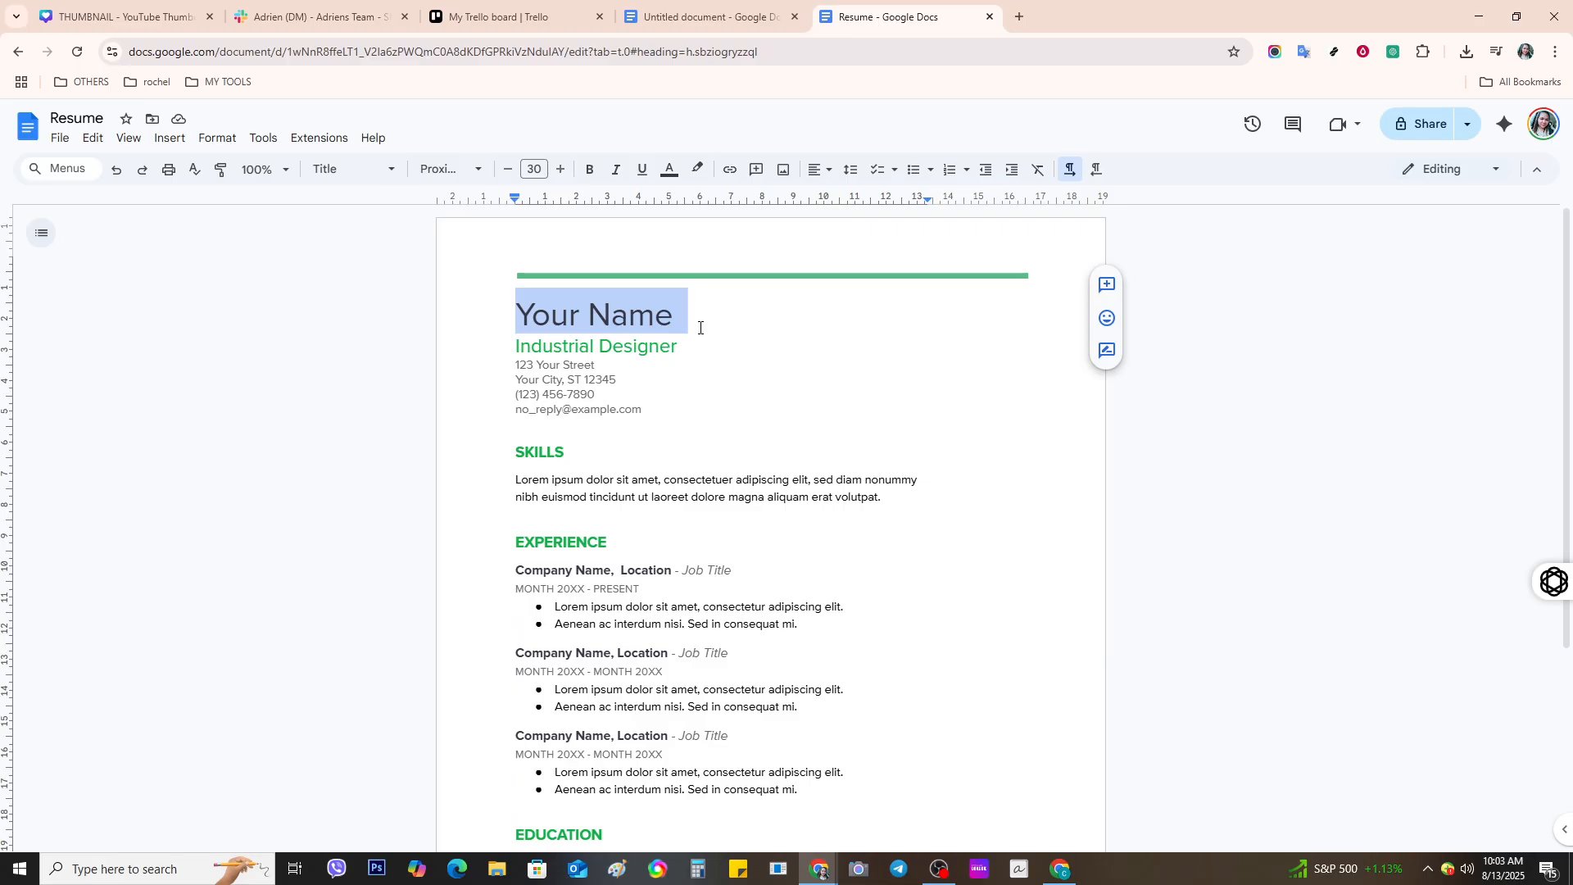
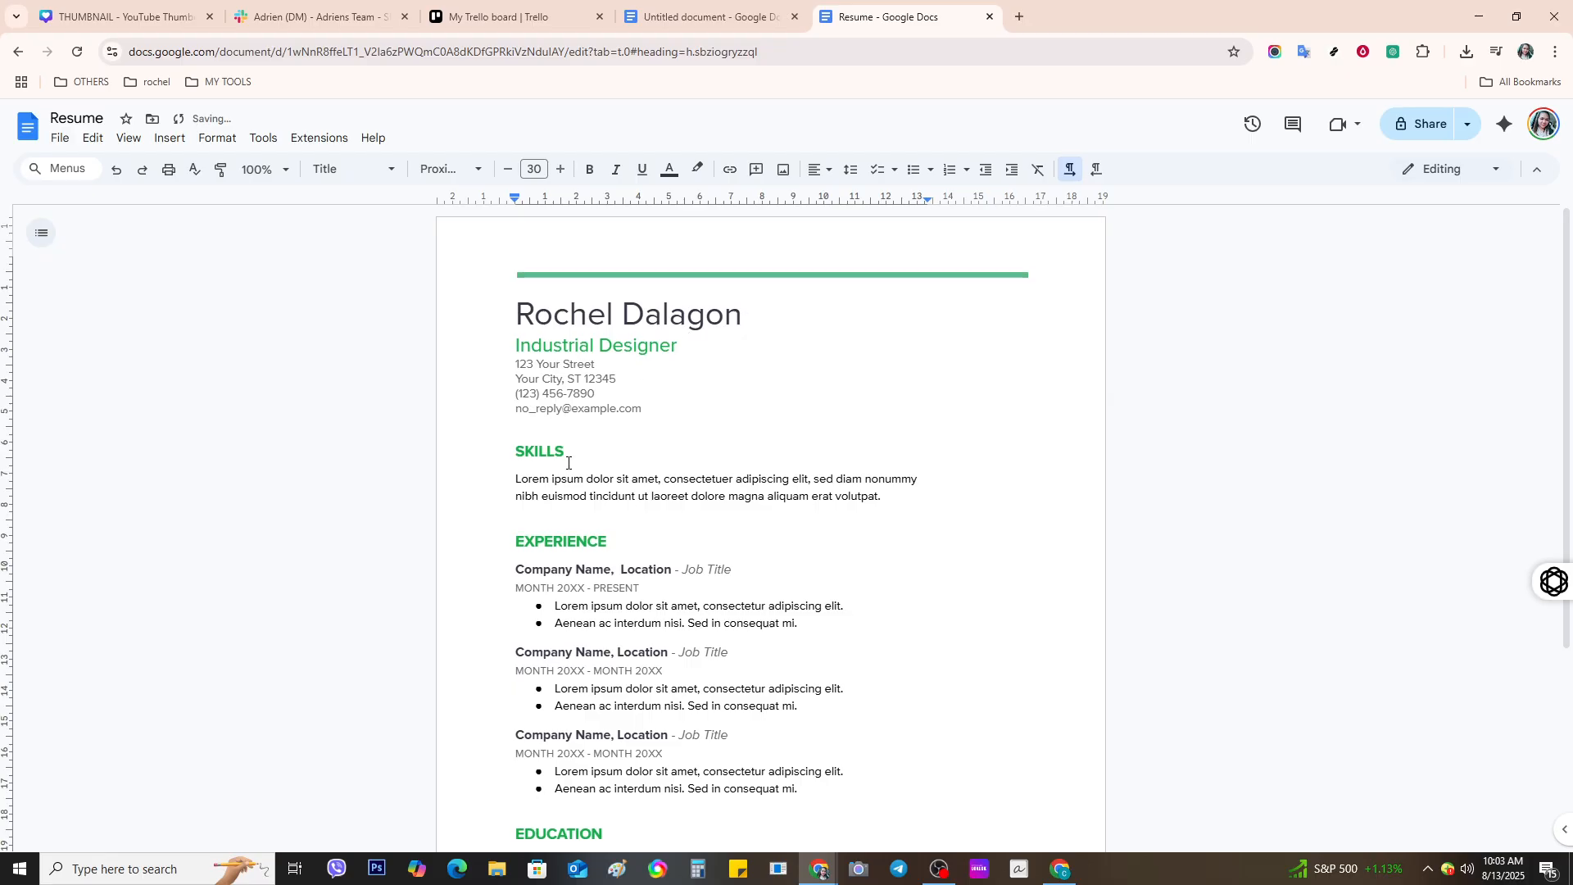
- Type the person's full name into the title line, fixing the wrong capitalisation
{"action": "scroll", "coordinate": [568, 463], "scroll_direction": "down", "scroll_amount": 2}
{"action": "scroll", "coordinate": [630, 438], "scroll_direction": "down", "scroll_amount": 1}
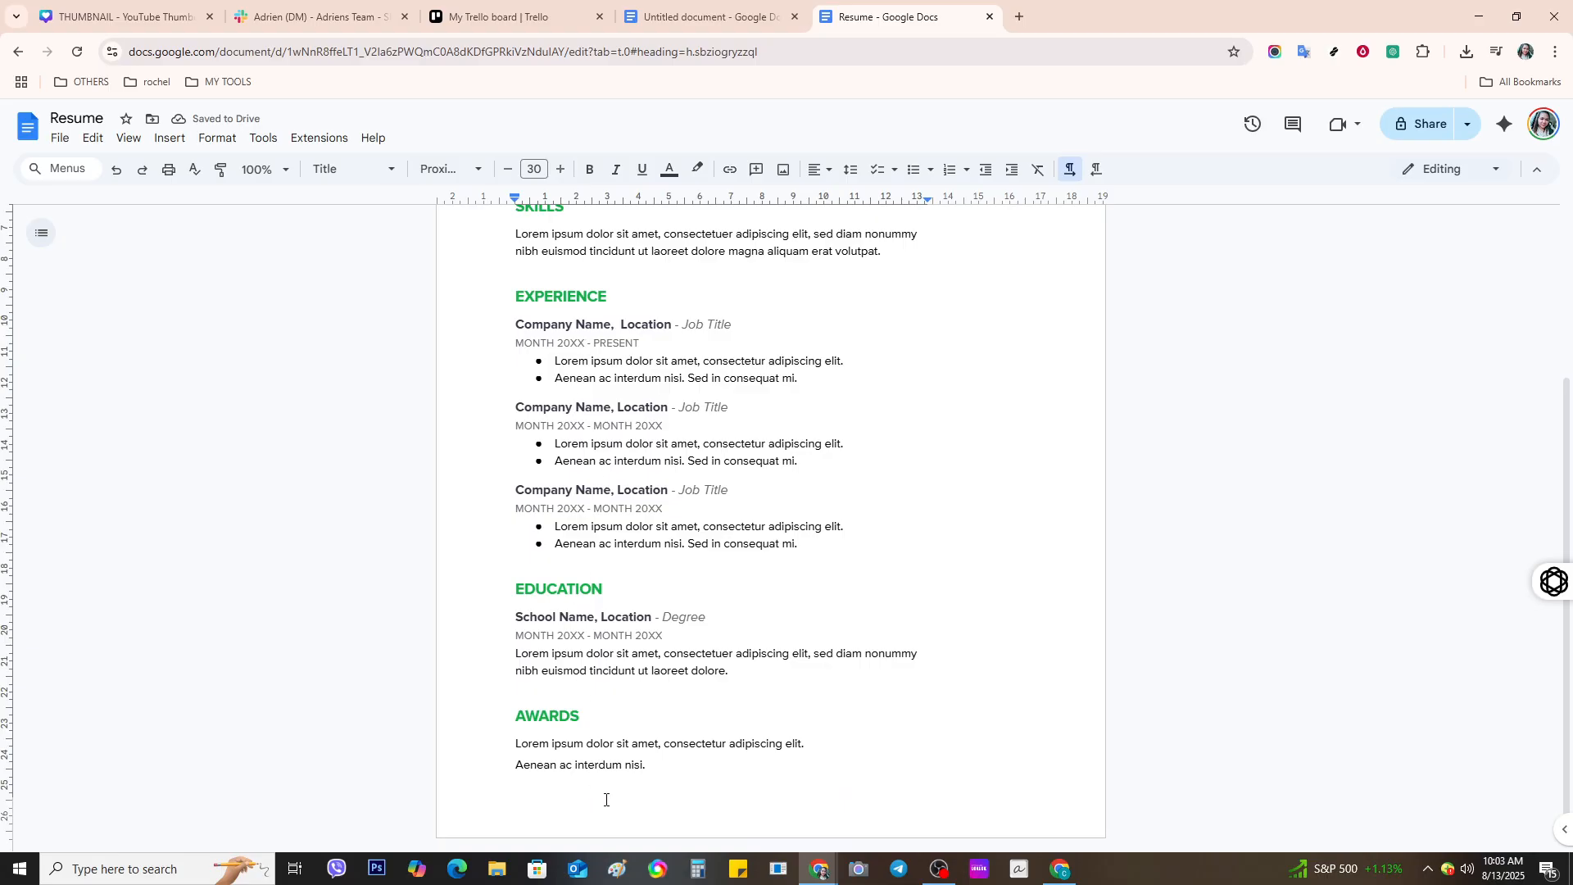
{"action": "scroll", "coordinate": [631, 687], "scroll_direction": "down", "scroll_amount": 1}
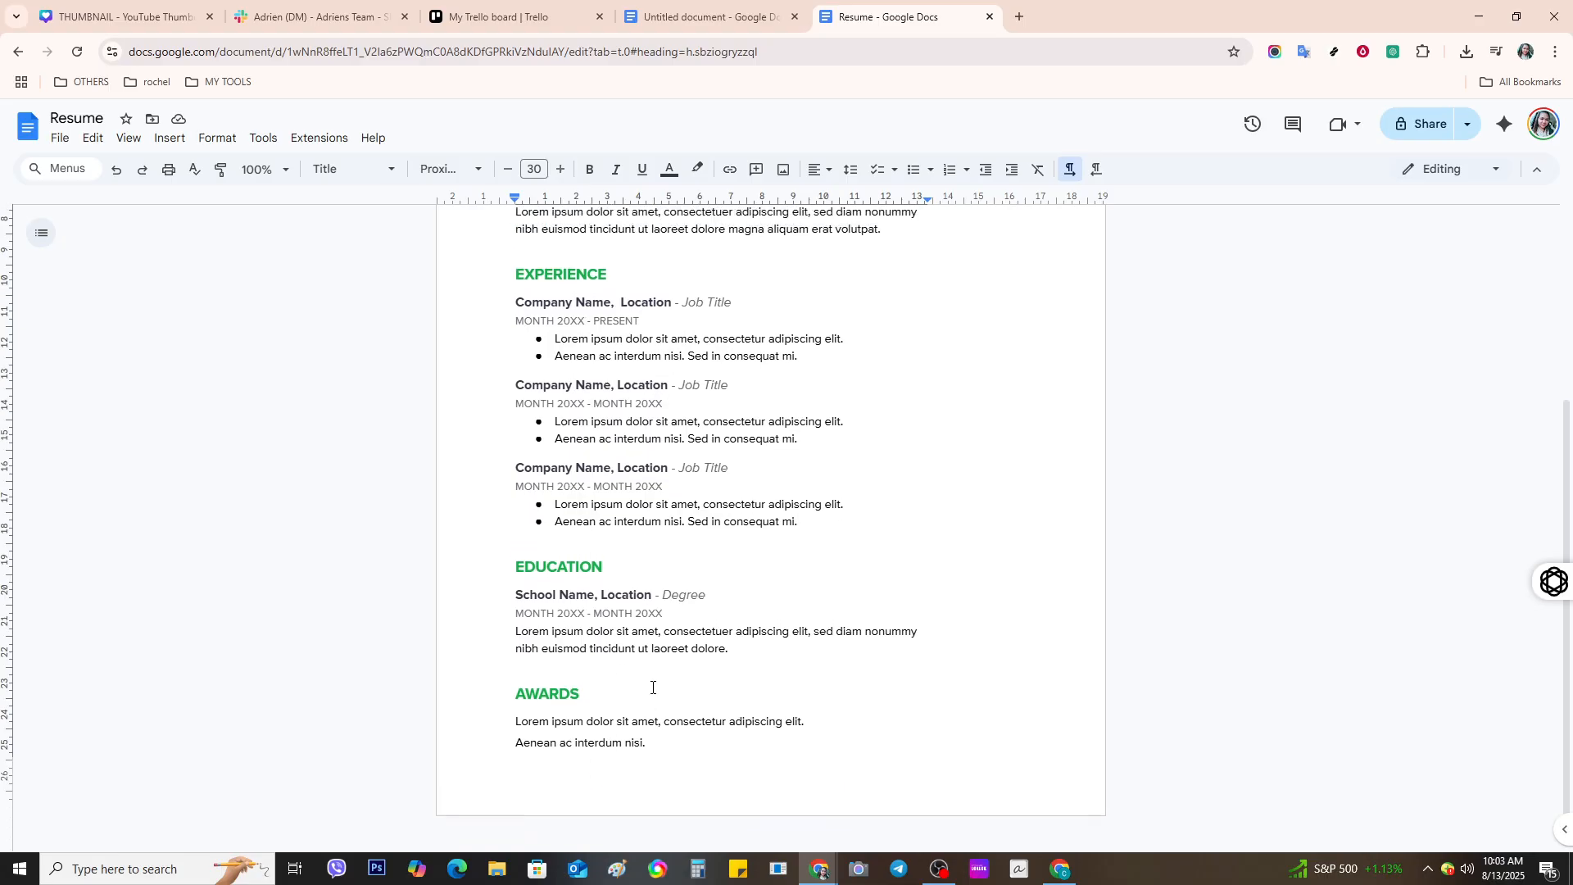
{"action": "scroll", "coordinate": [651, 676], "scroll_direction": "up", "scroll_amount": 4}
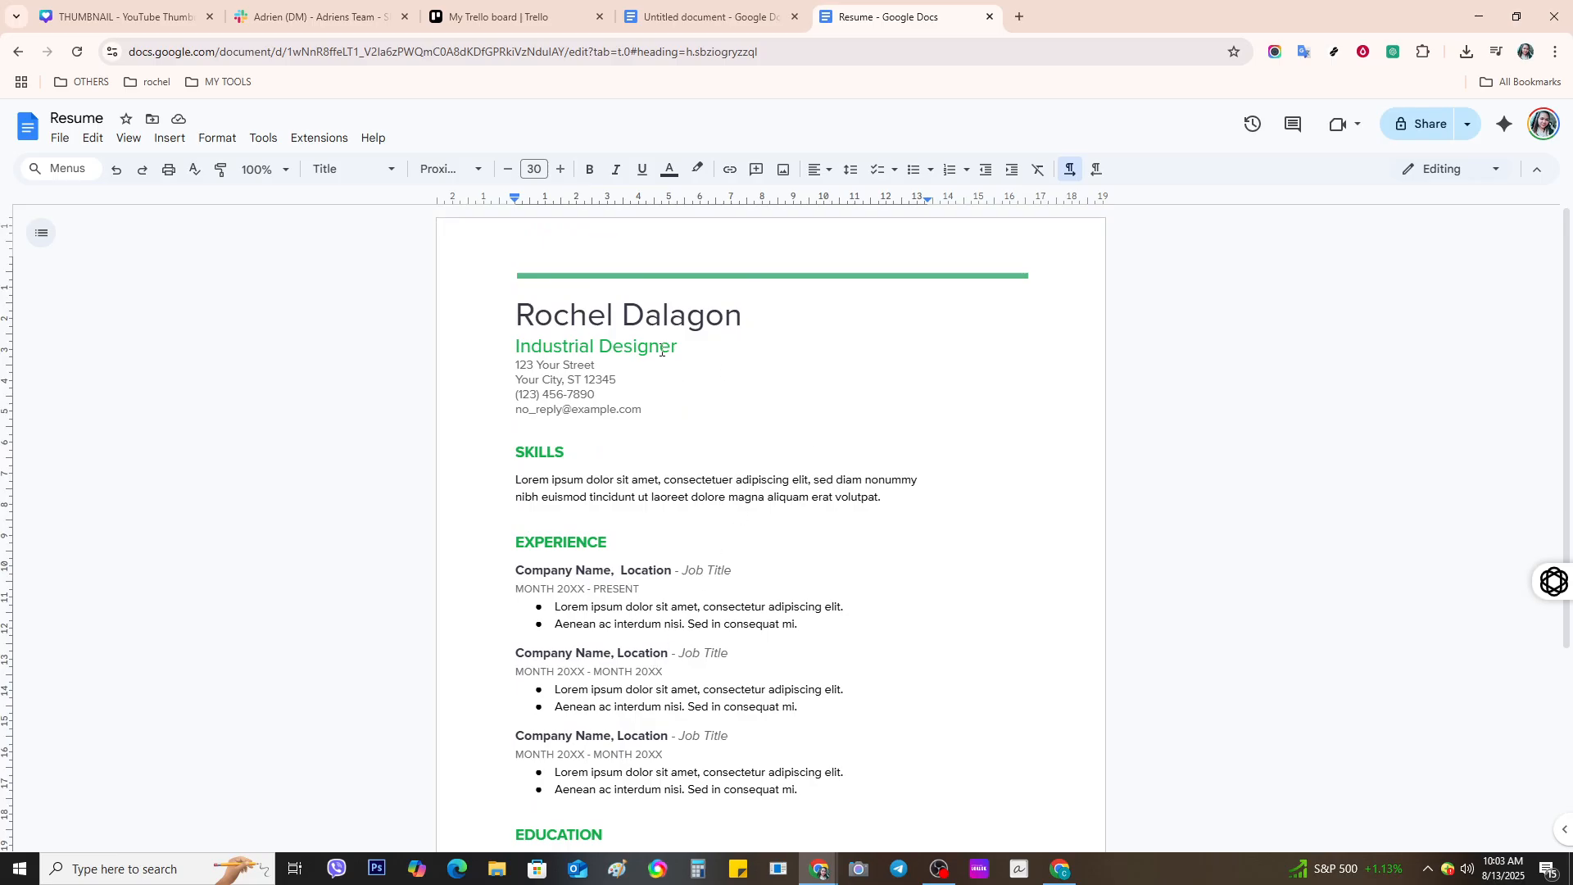
{"action": "left_click", "coordinate": [605, 351]}
{"action": "left_click", "coordinate": [580, 353]}
{"action": "left_click_drag", "start_coordinate": [516, 349], "coordinate": [678, 349]}
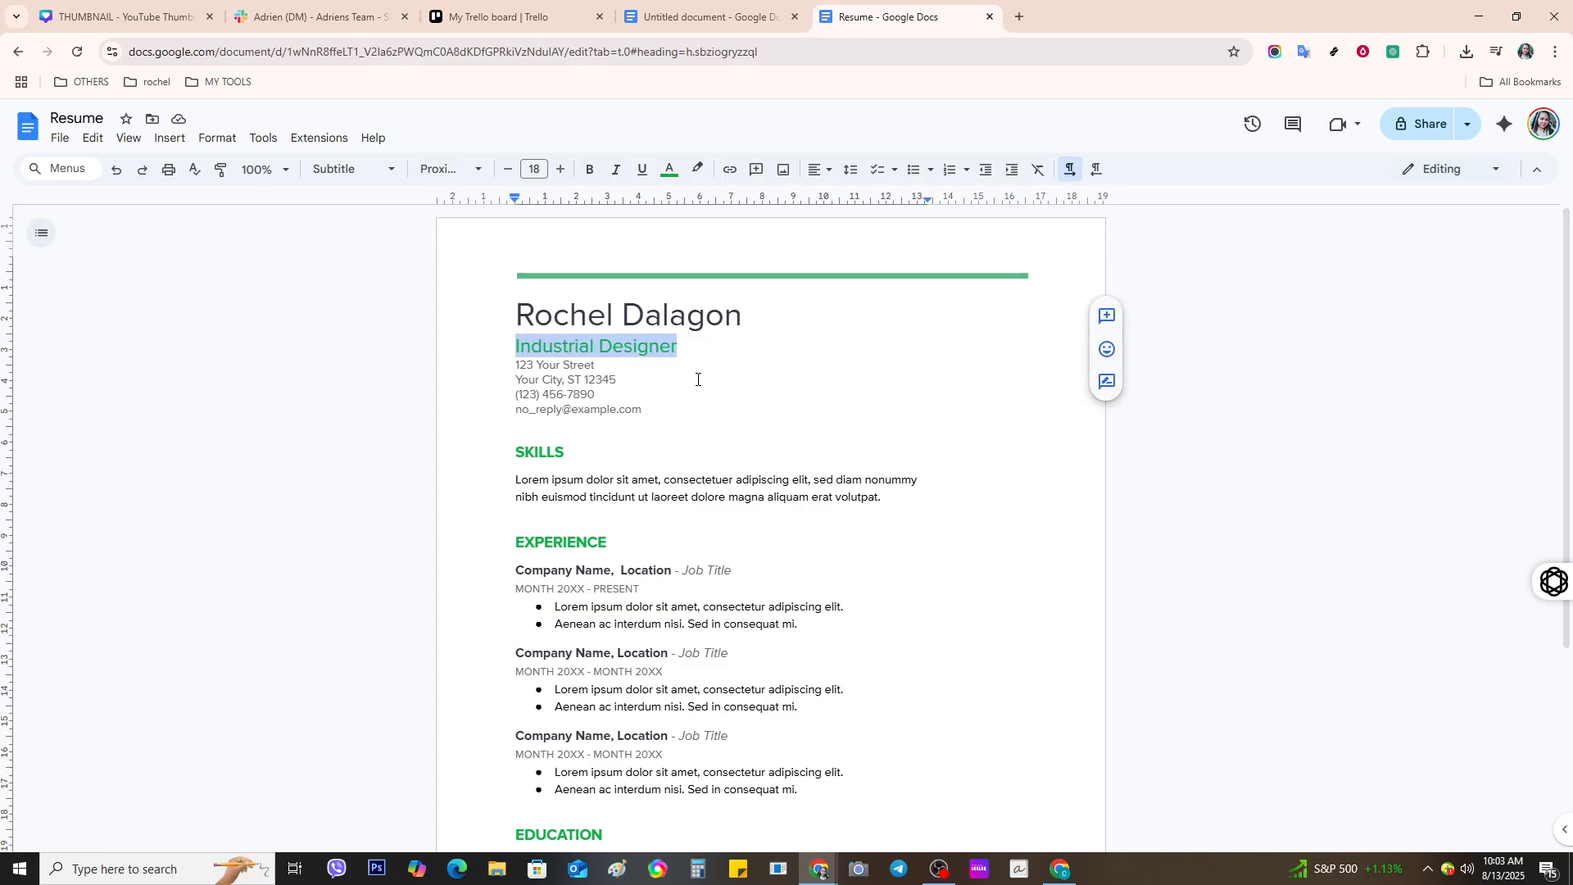
{"action": "left_click", "coordinate": [721, 402]}
{"action": "scroll", "coordinate": [627, 402], "scroll_direction": "down", "scroll_amount": 3}
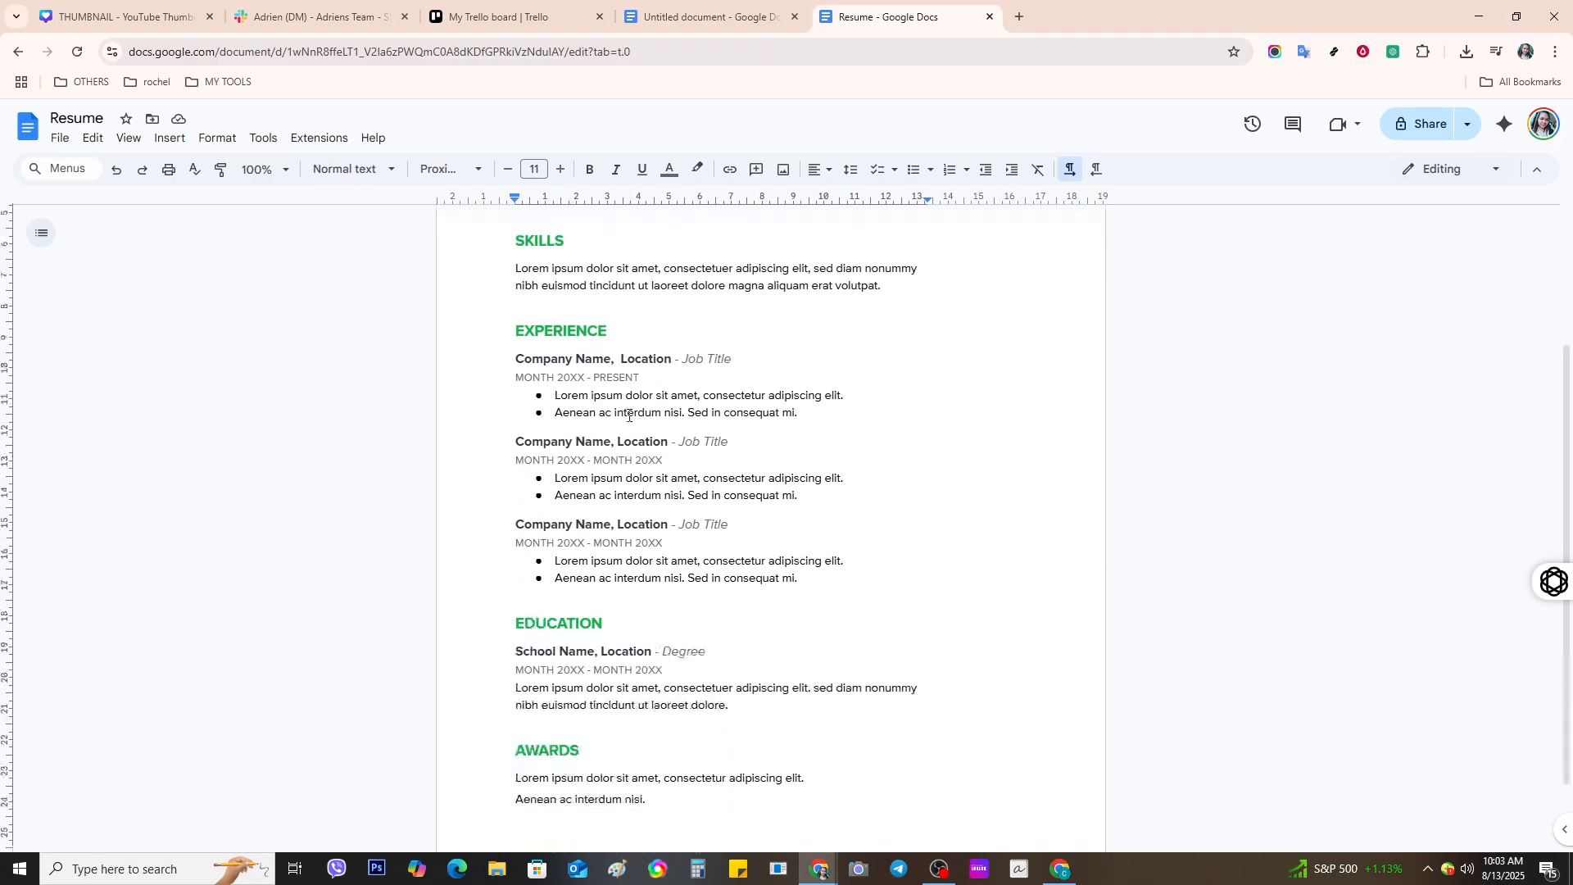
{"action": "scroll", "coordinate": [628, 415], "scroll_direction": "down", "scroll_amount": 1}
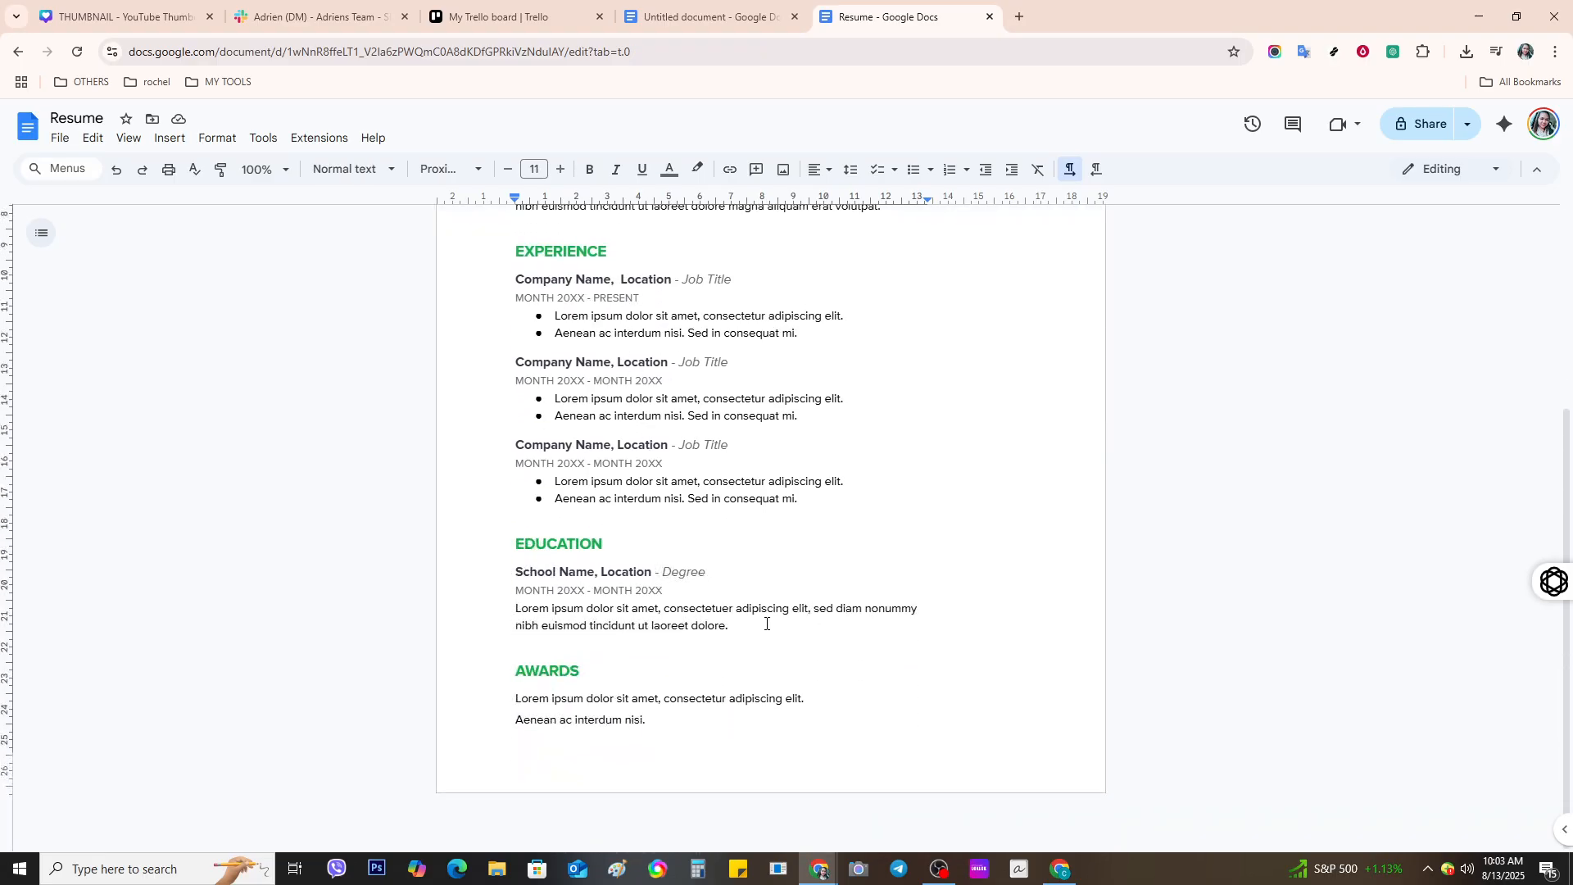
{"action": "scroll", "coordinate": [766, 624], "scroll_direction": "up", "scroll_amount": 4}
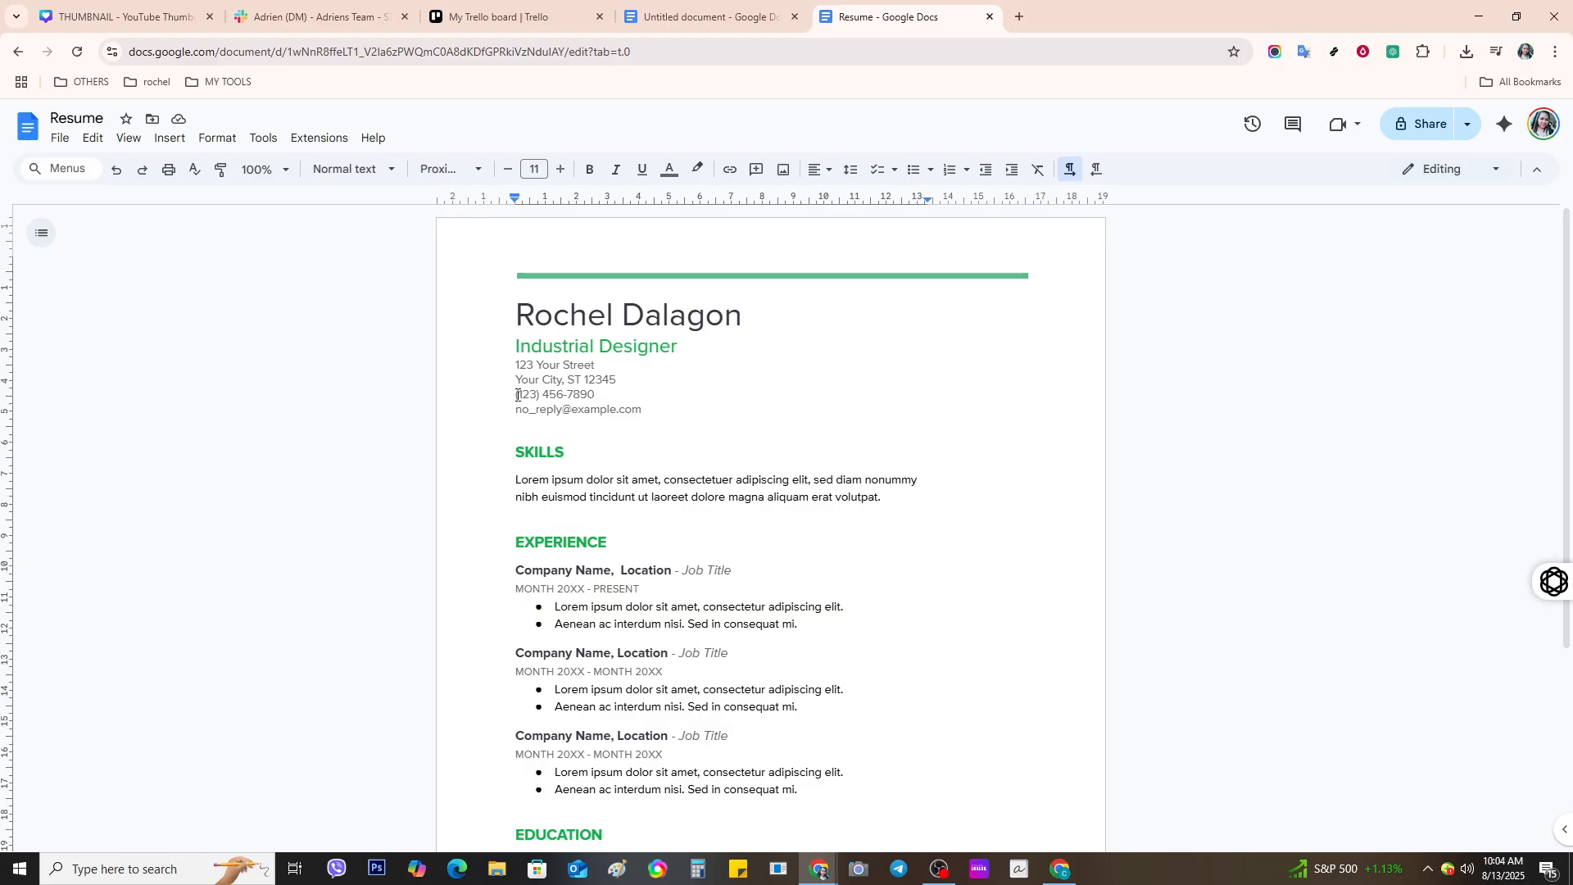
{"action": "left_click_drag", "start_coordinate": [517, 394], "coordinate": [599, 399]}
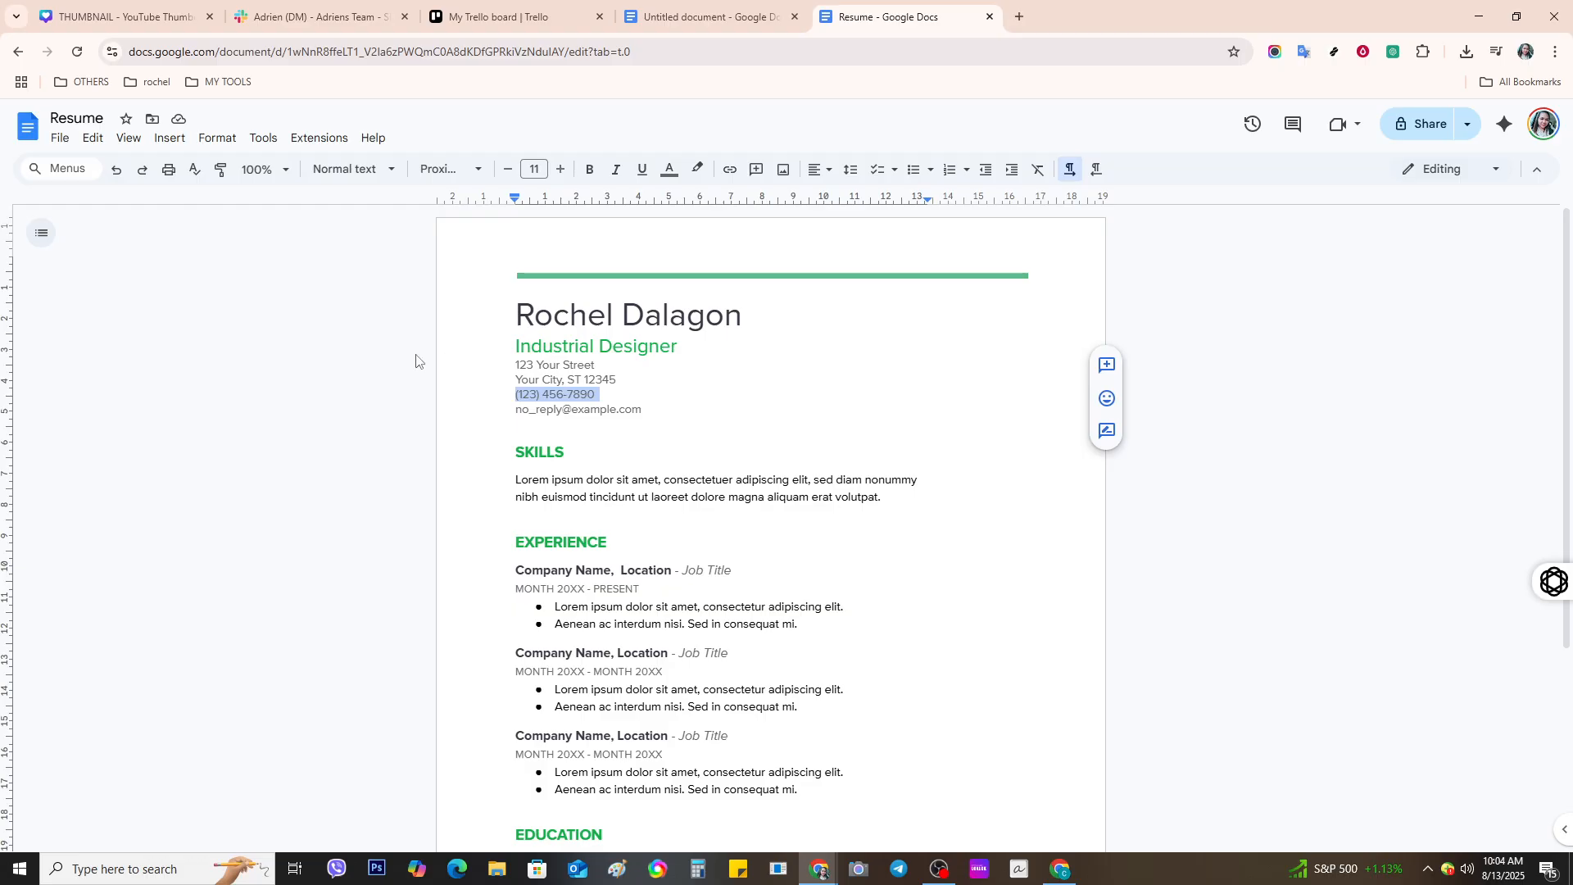
{"action": "left_click", "coordinate": [62, 139]}
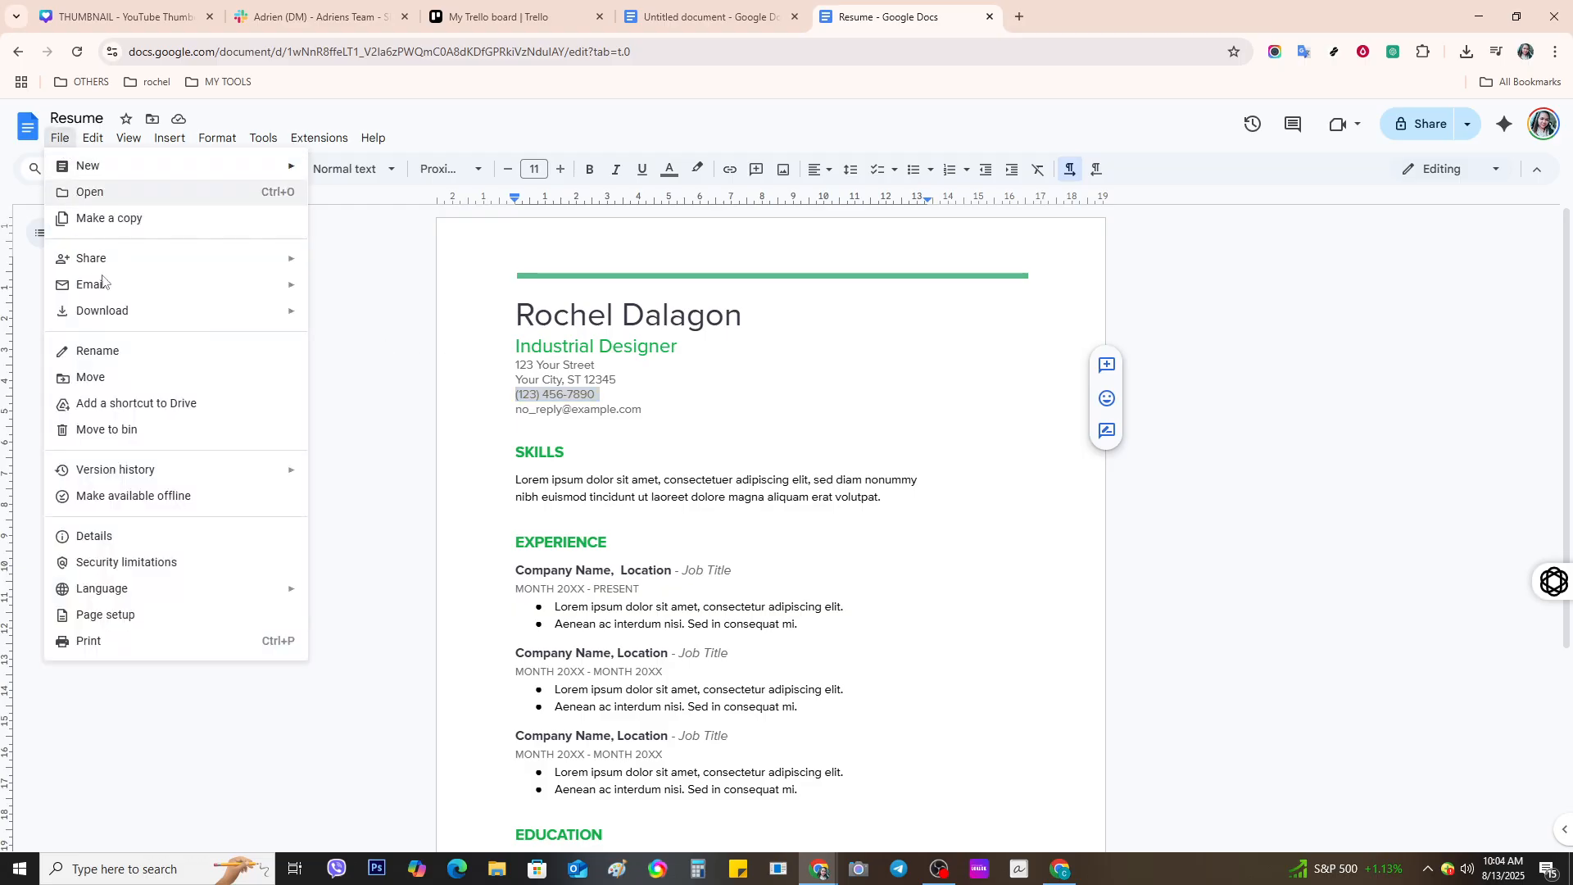
{"action": "mouse_move", "coordinate": [148, 322]}
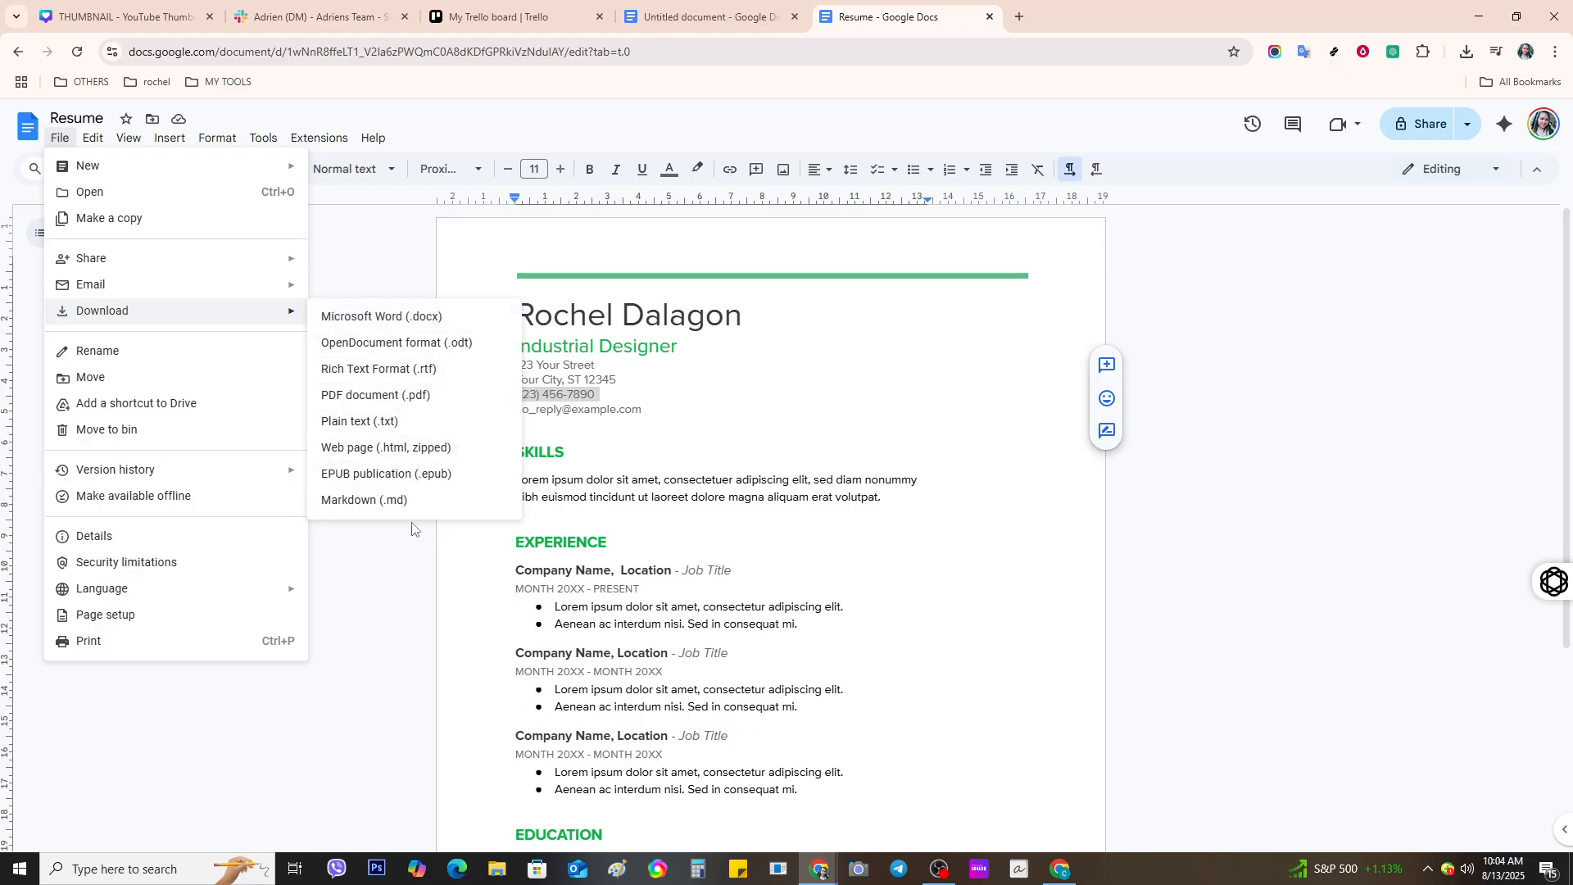
{"action": "left_click", "coordinate": [897, 403]}
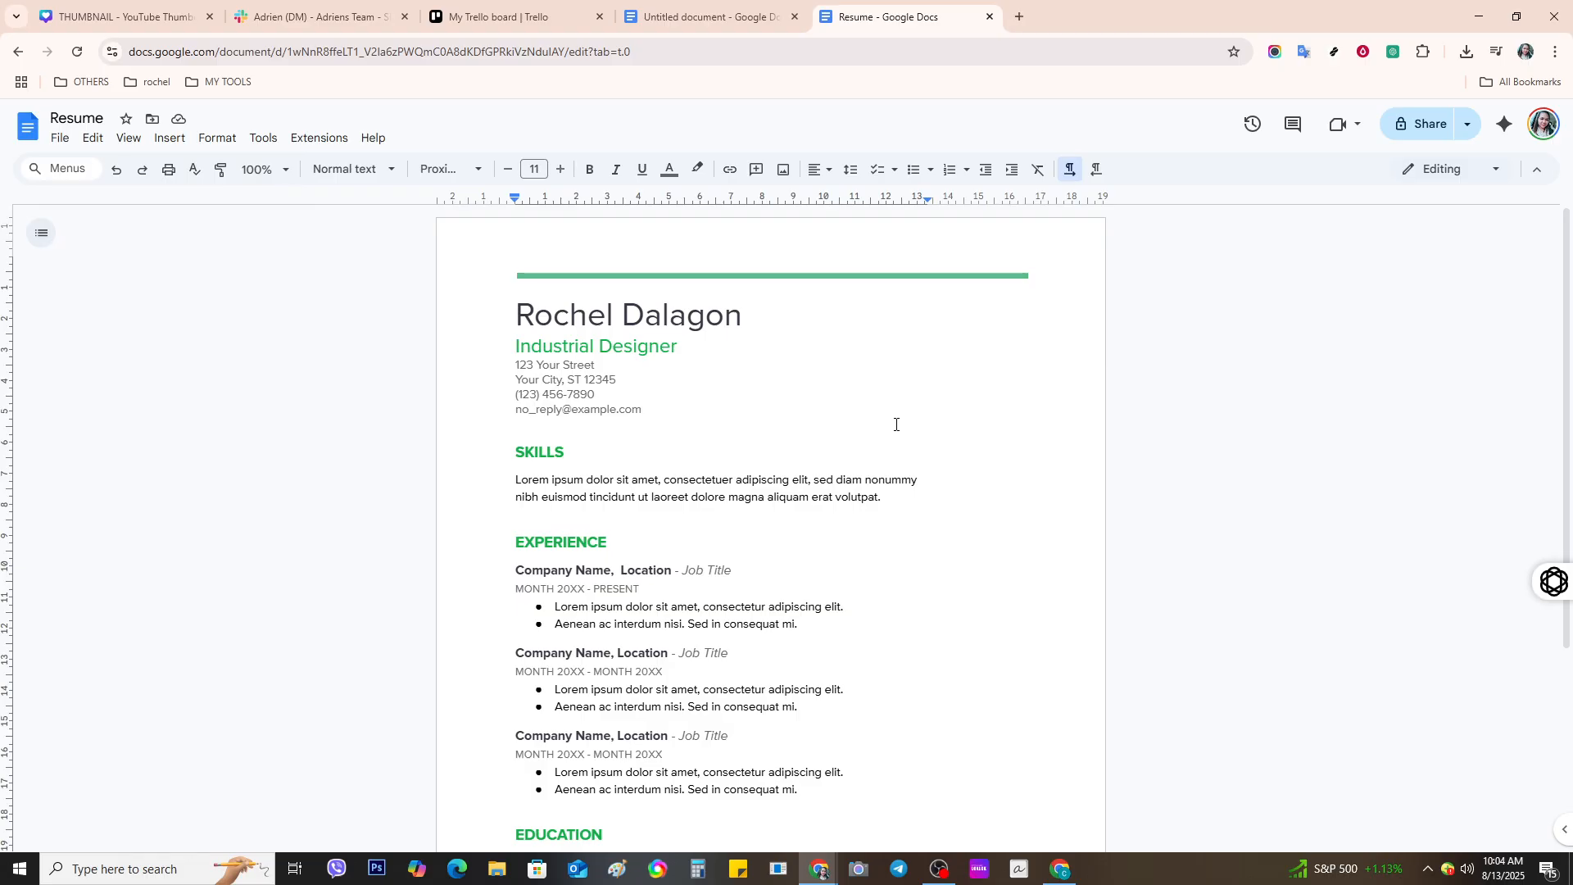
{"action": "scroll", "coordinate": [876, 505], "scroll_direction": "down", "scroll_amount": 3}
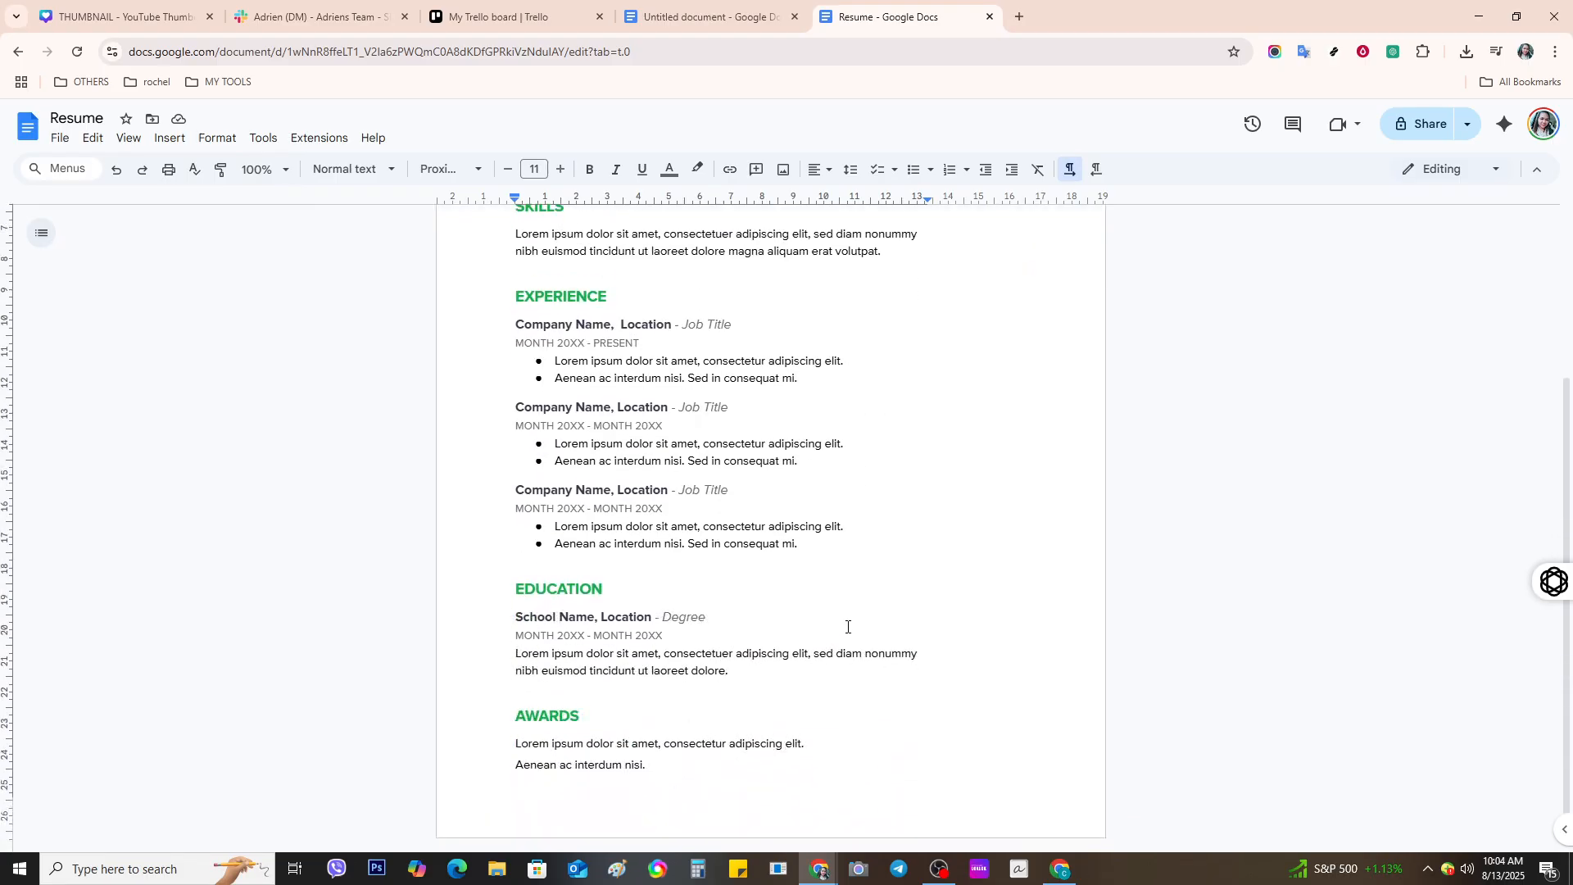
{"action": "left_click", "coordinate": [772, 618]}
{"action": "scroll", "coordinate": [768, 576], "scroll_direction": "up", "scroll_amount": 3}
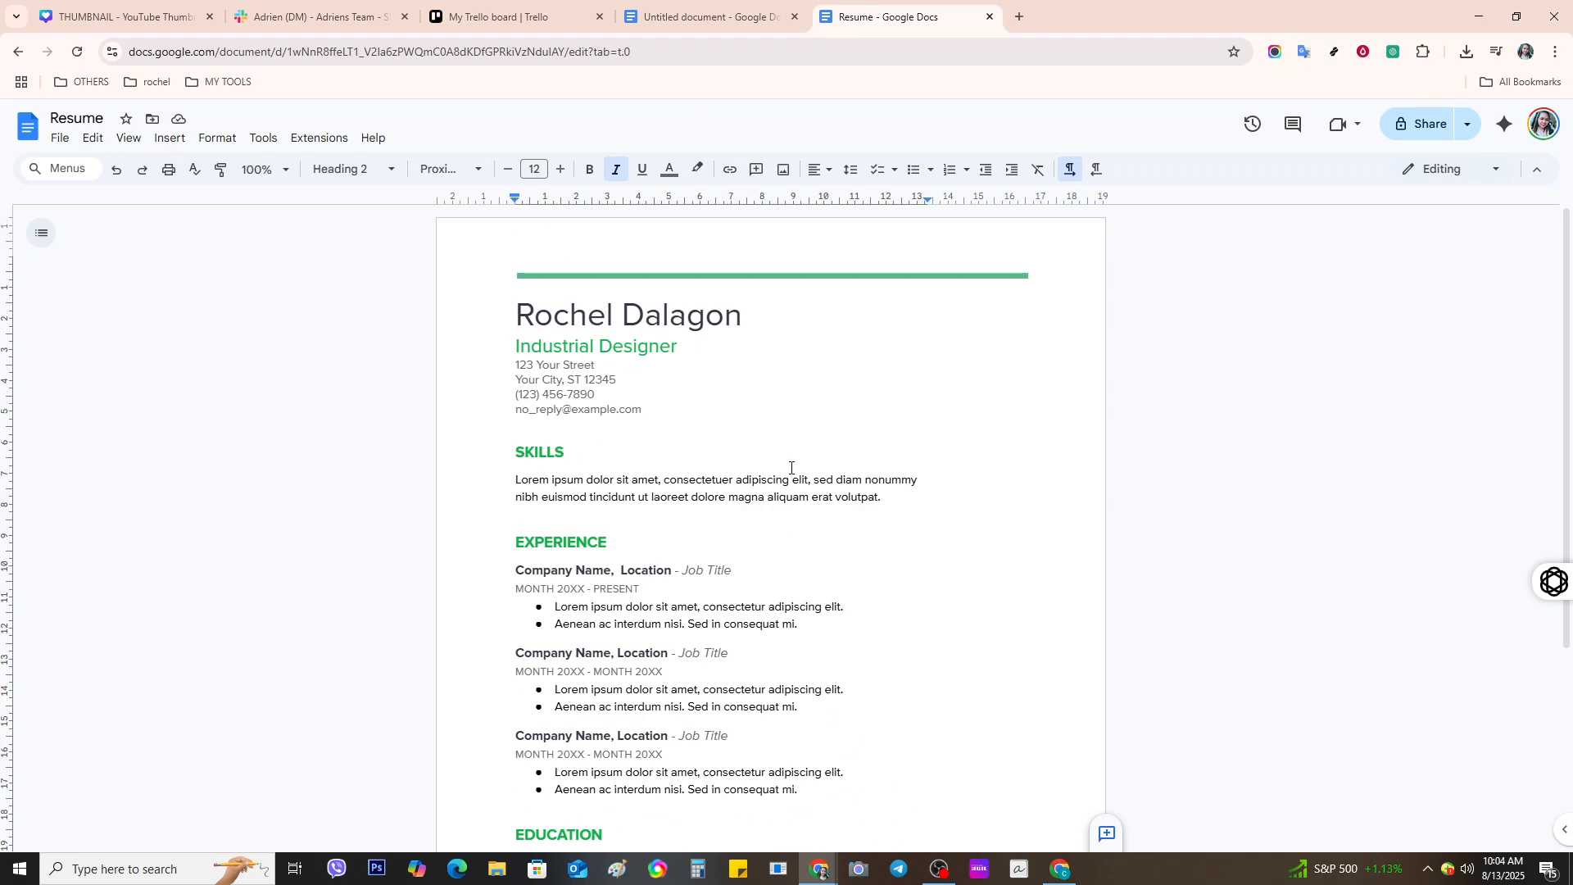